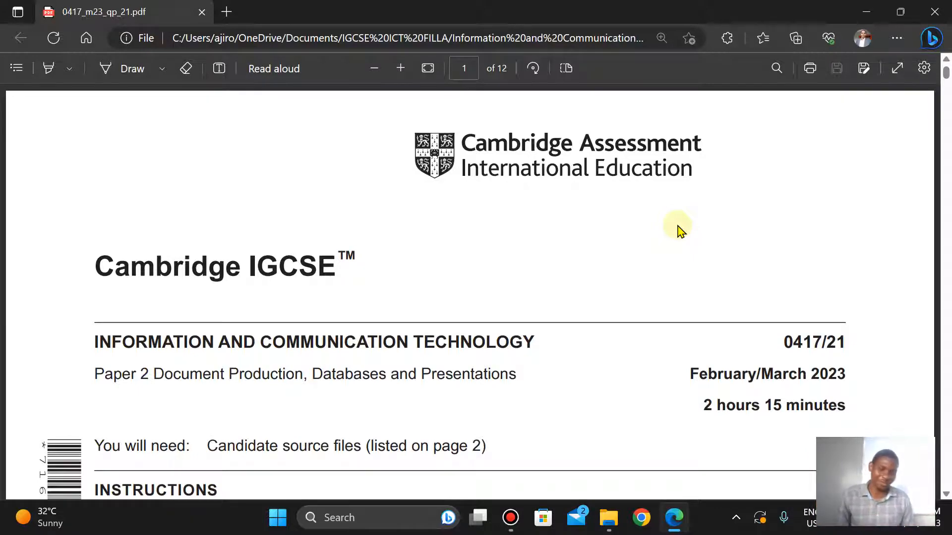
- Look through the 0417_m23_qp_21 exam paper as far as Task 5 – Presentation, questions 25 and 26
scroll(679, 228, "down", 2)
scroll(679, 227, "down", 20)
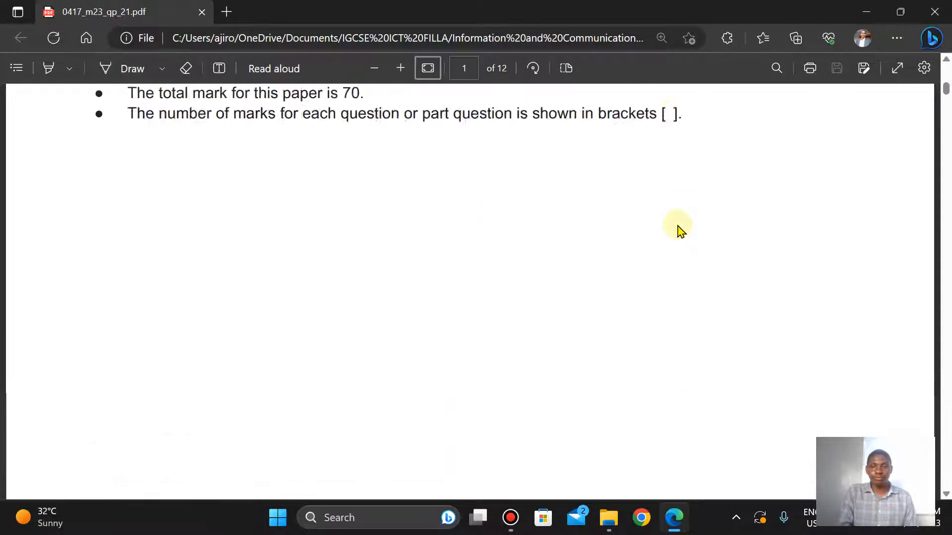
scroll(679, 228, "down", 12)
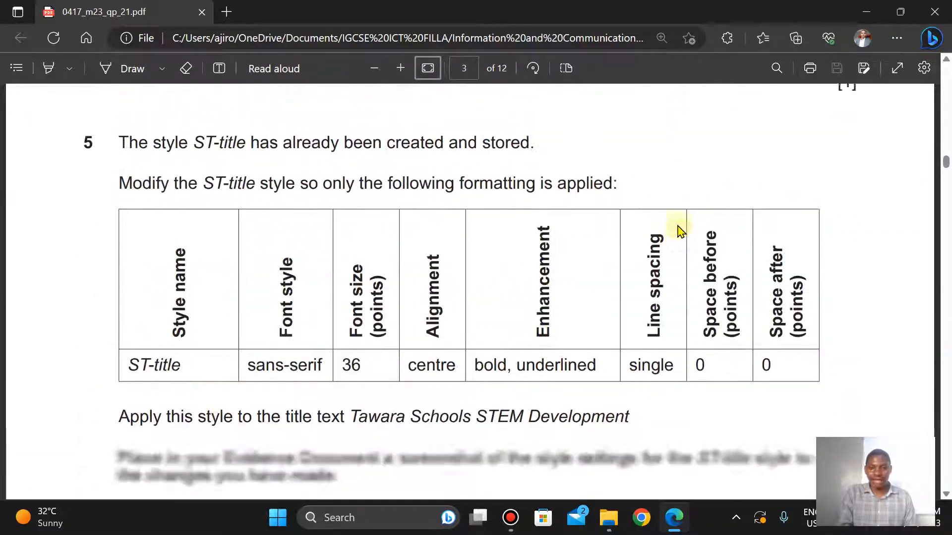
scroll(679, 228, "up", 4)
scroll(679, 228, "down", 2)
scroll(679, 228, "down", 12)
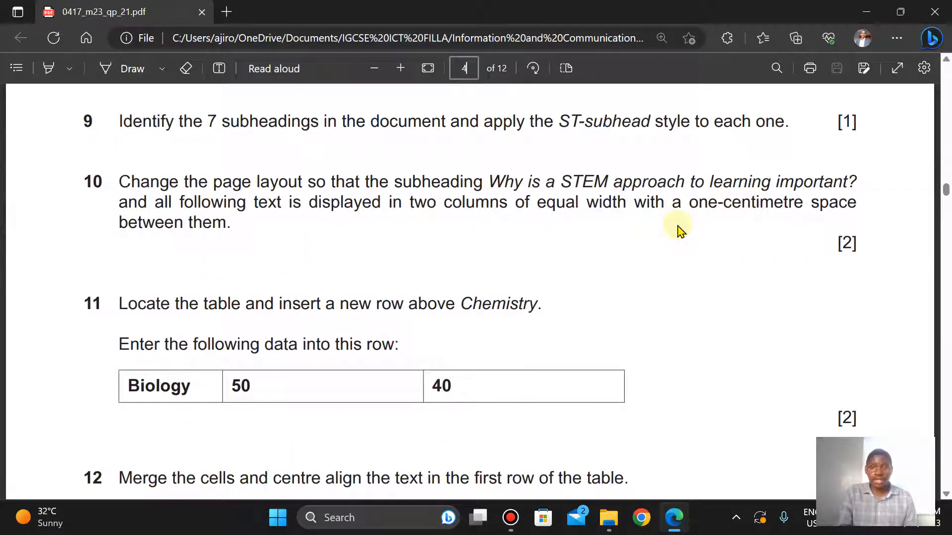
scroll(530, 343, "down", 20)
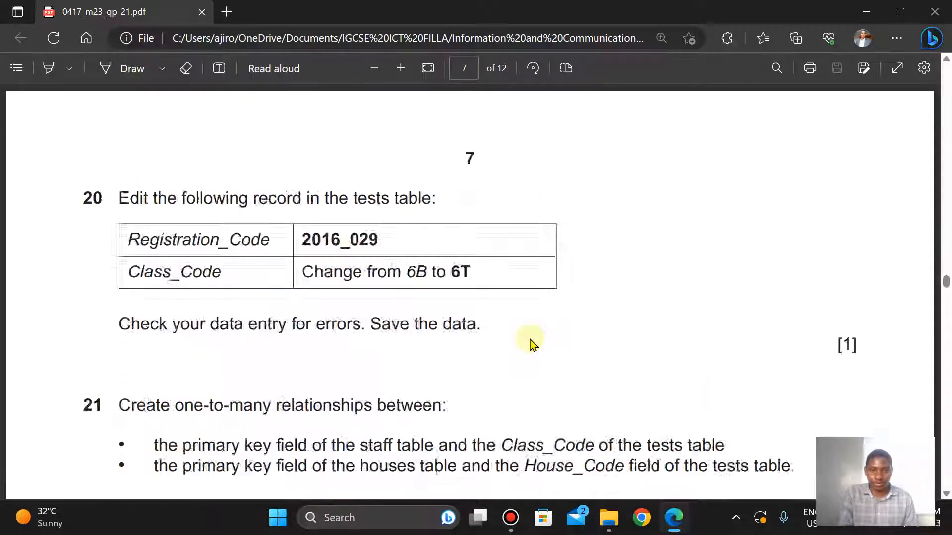
scroll(531, 343, "down", 20)
scroll(530, 343, "down", 1)
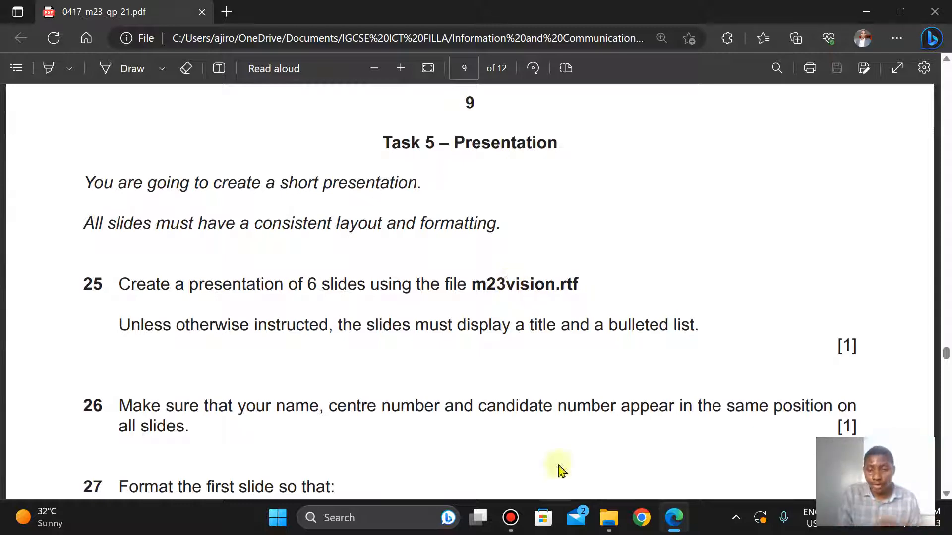
- Switch to File Explorer and extract the 0417_m23_sf_21 archive from the Feb_Mar 2023 folder to its default destination
mouse_move(609, 517)
left_click(606, 459)
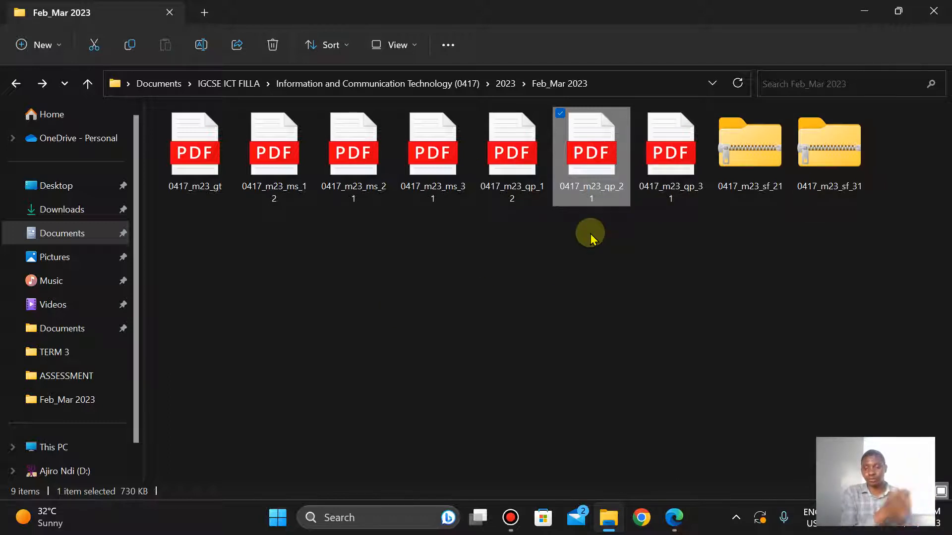
left_click(740, 153)
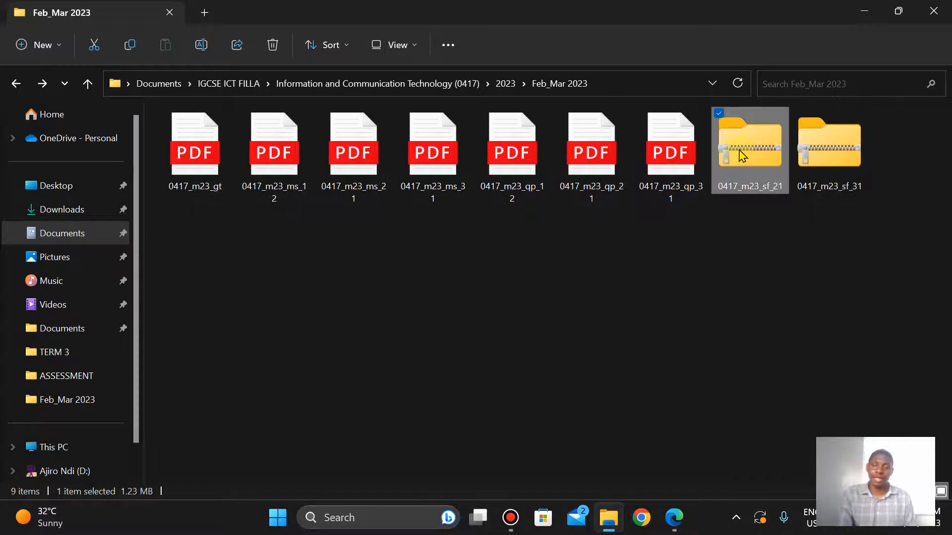
right_click(740, 153)
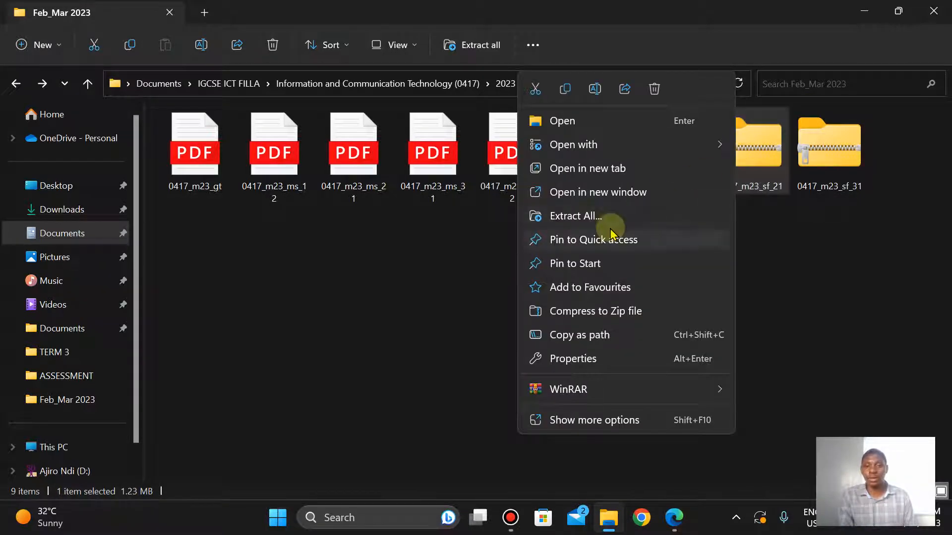
left_click(602, 214)
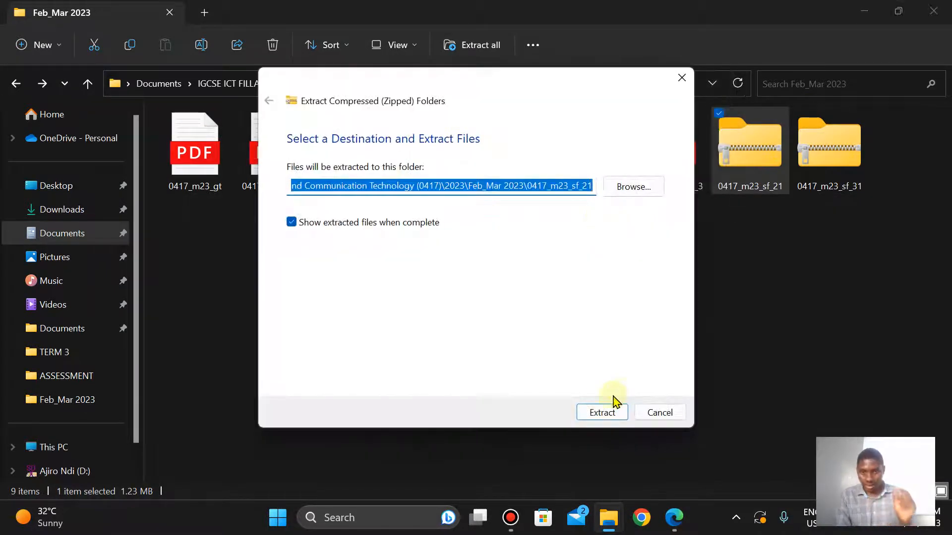
left_click(601, 413)
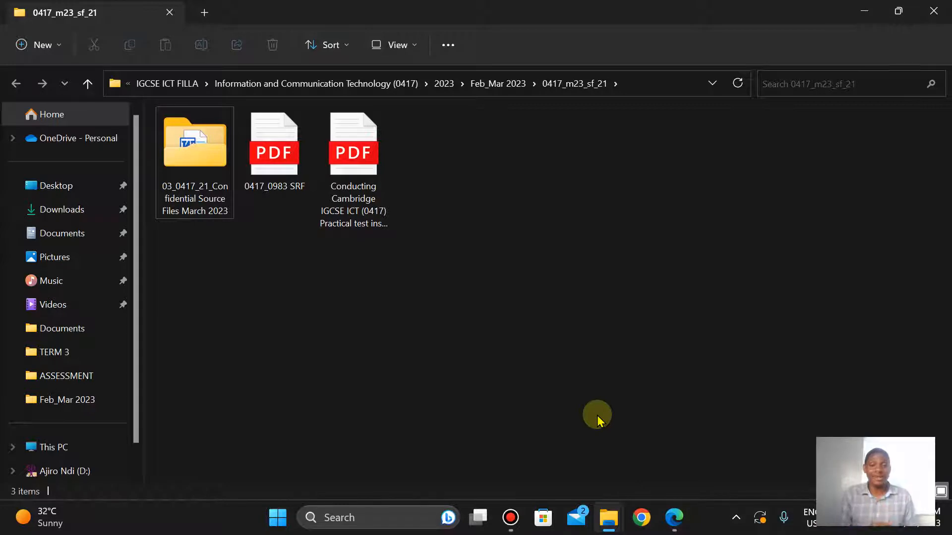
- Open the 03_0417_21_Confidential Source Files March 2023 folder, check the exam paper, and select the m23vision file
double_click(198, 159)
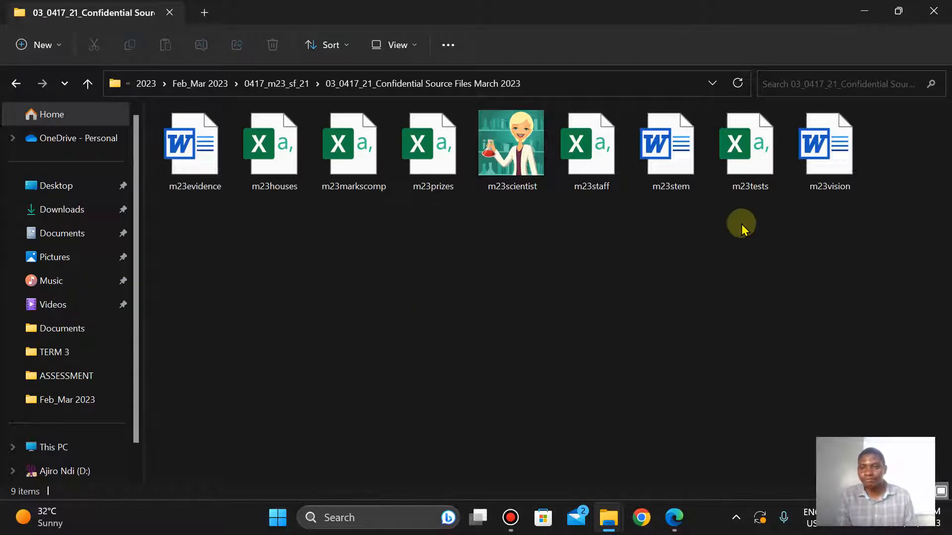
left_click(669, 523)
left_click(672, 518)
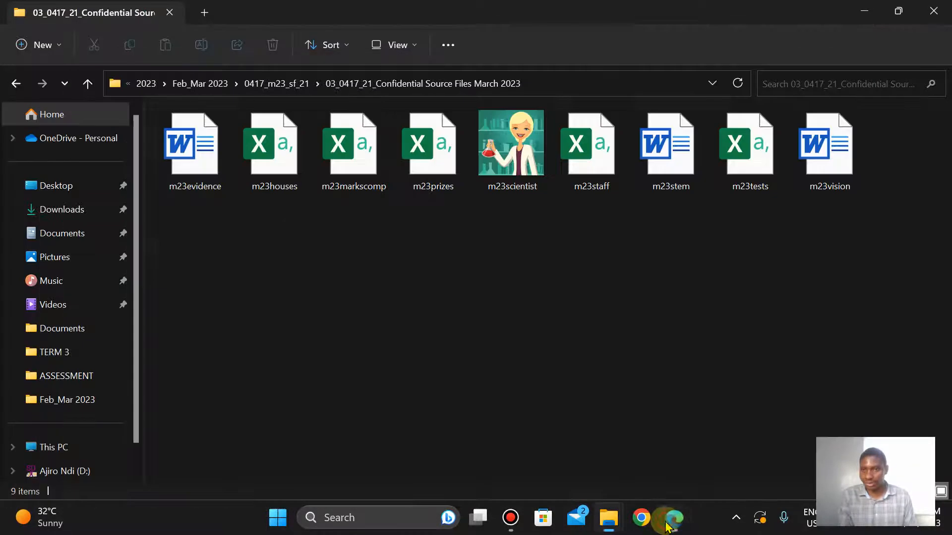
left_click(830, 186)
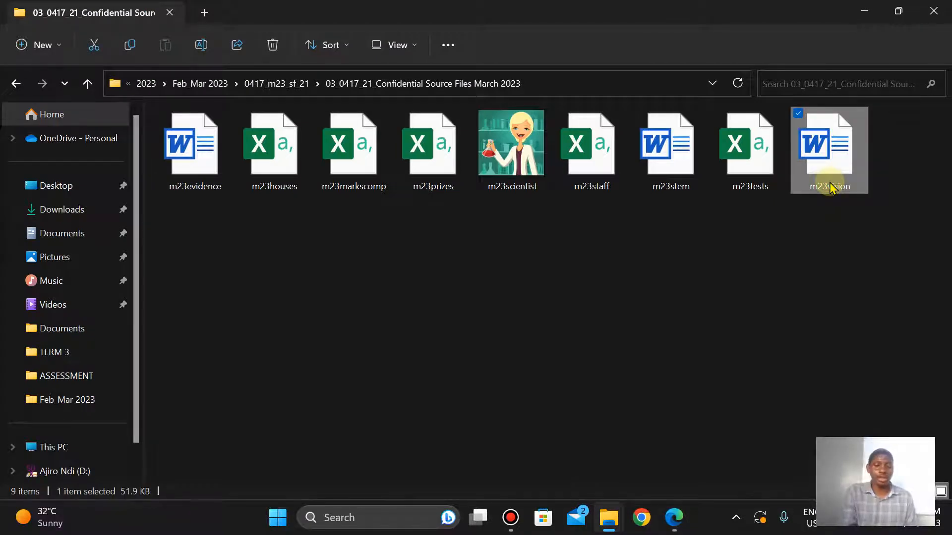
- Launch PowerPoint and maximize its window
key("super")
type("power")
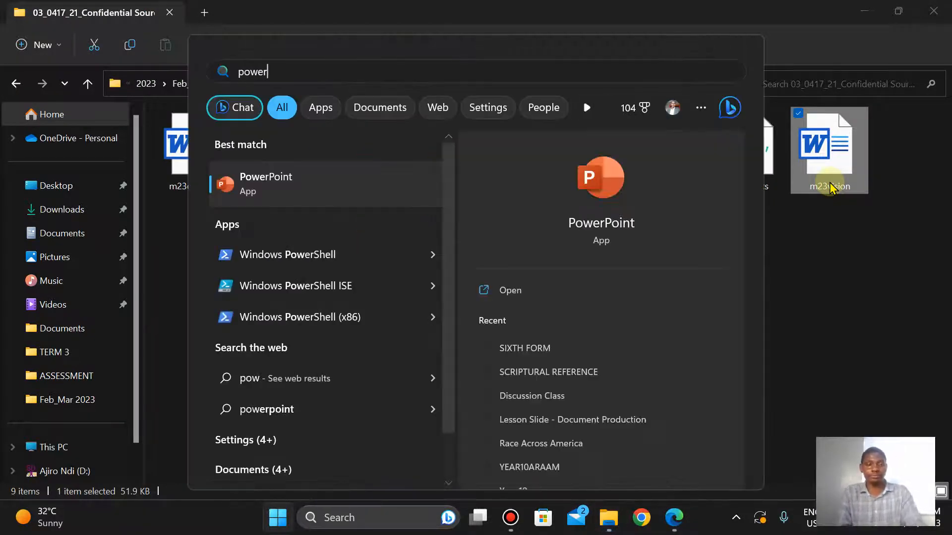
left_click(354, 187)
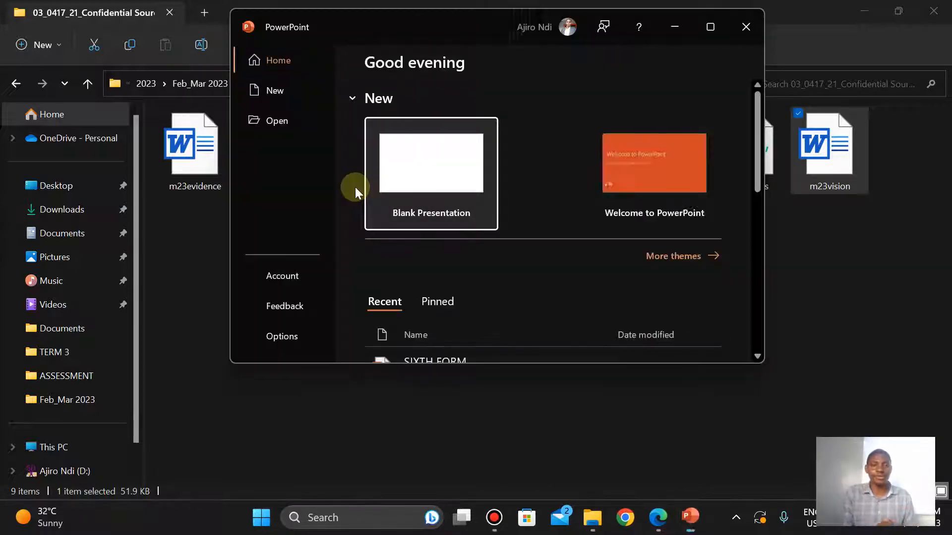
left_click(710, 16)
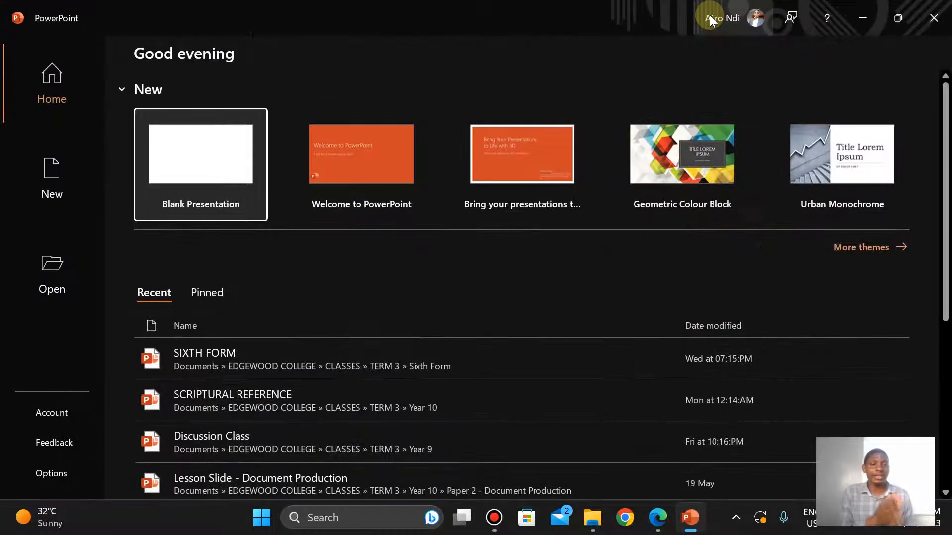
- Browse for a file to open and go to the confidential source files folder within IGCSE ICT FILLA, 2023, Feb_Mar 2023, 0417_m23_sf_21
left_click(46, 278)
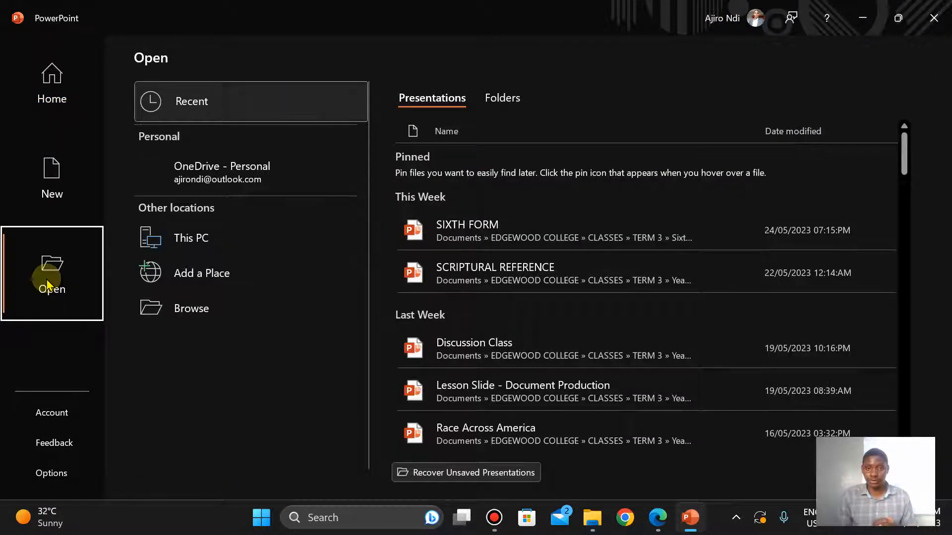
left_click(211, 310)
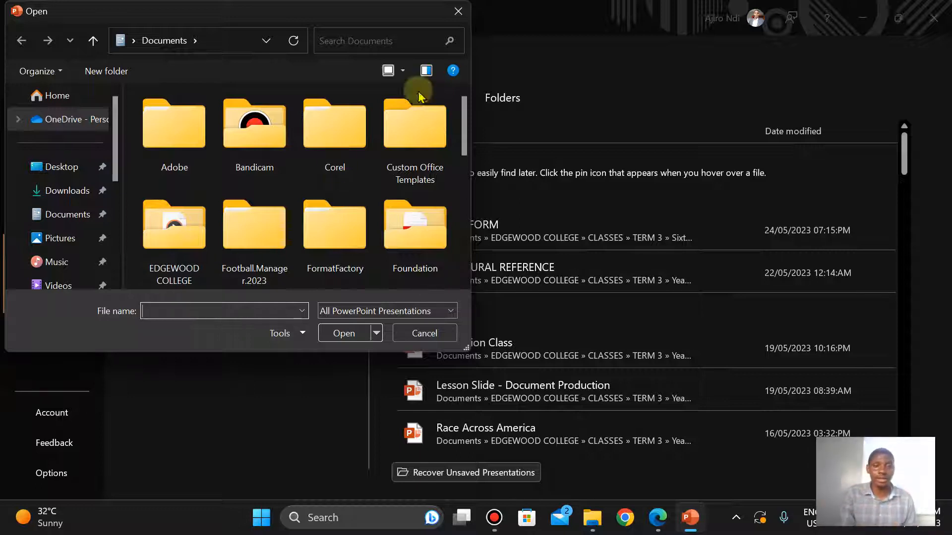
left_click_drag(464, 130, 463, 161)
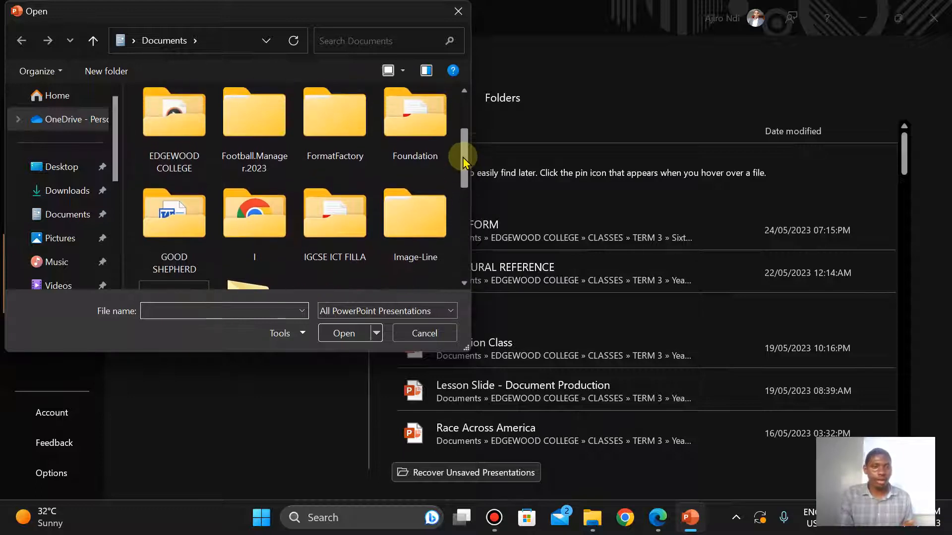
double_click(347, 245)
left_click(184, 252)
double_click(184, 252)
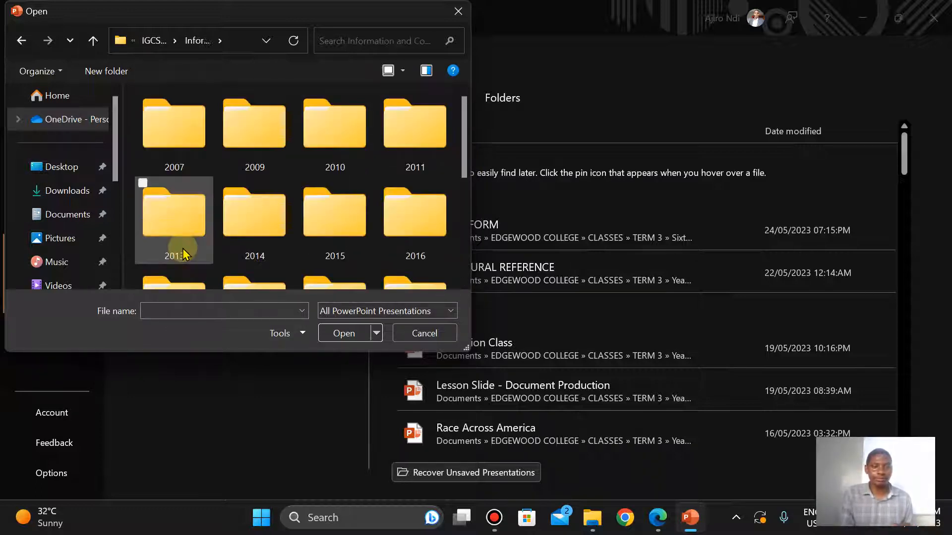
left_click(465, 239)
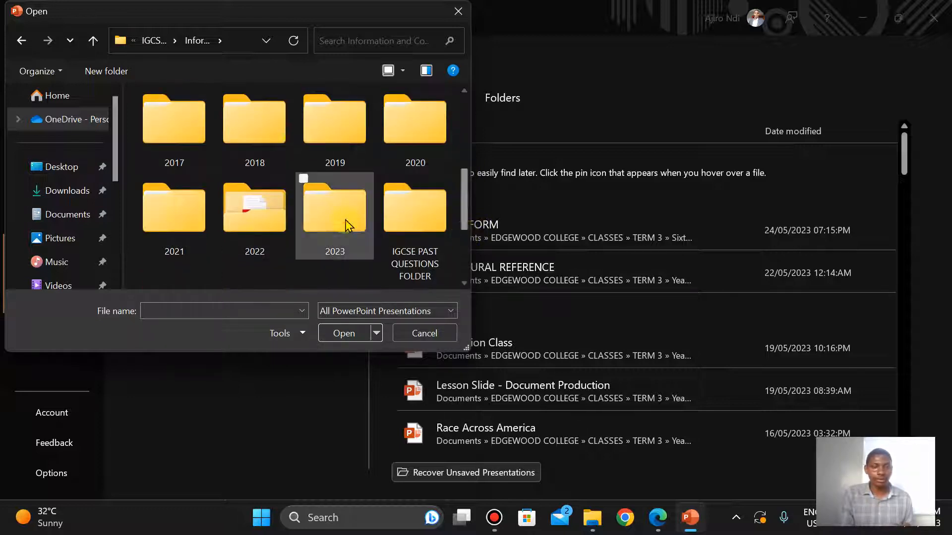
double_click(346, 221)
double_click(272, 120)
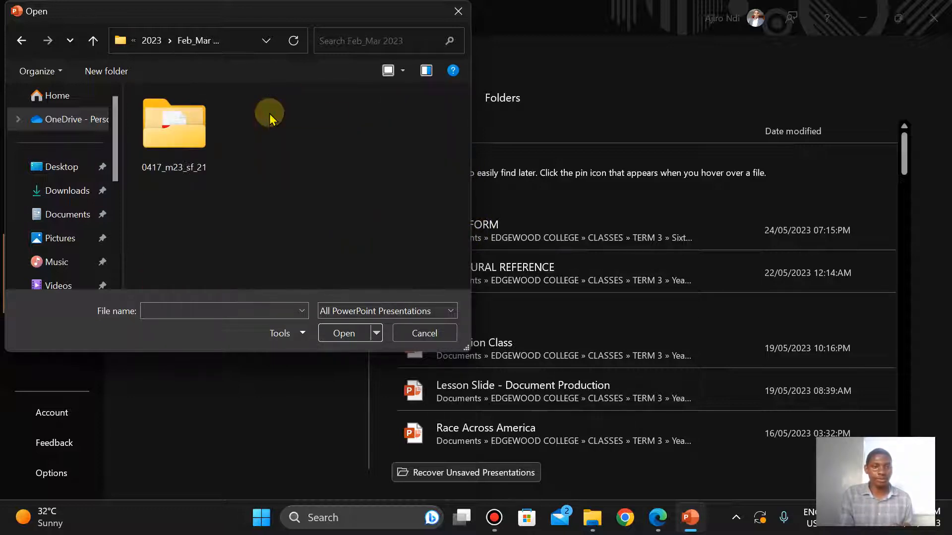
double_click(161, 138)
double_click(161, 138)
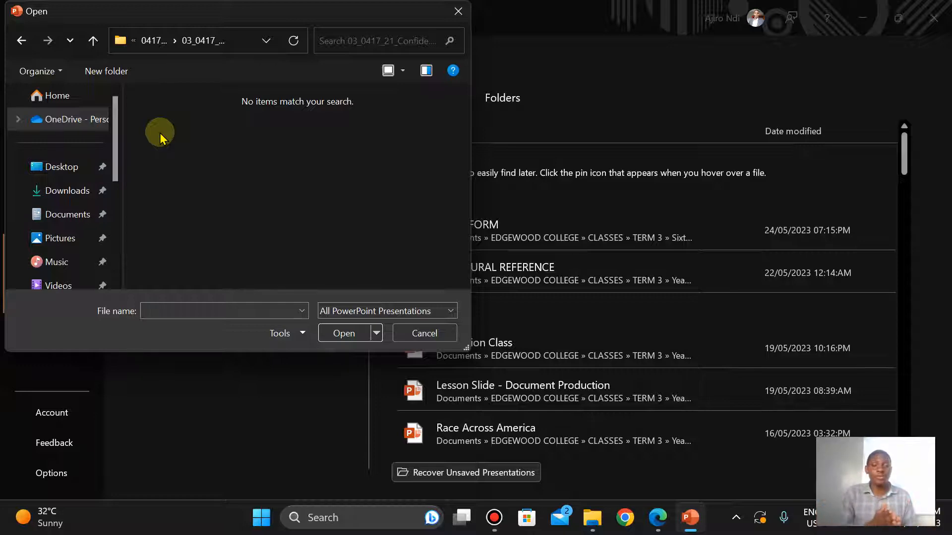
- Check question 25 in the exam paper, and open m23vision in PowerPoint with the file type filter set to All Files
left_click(646, 522)
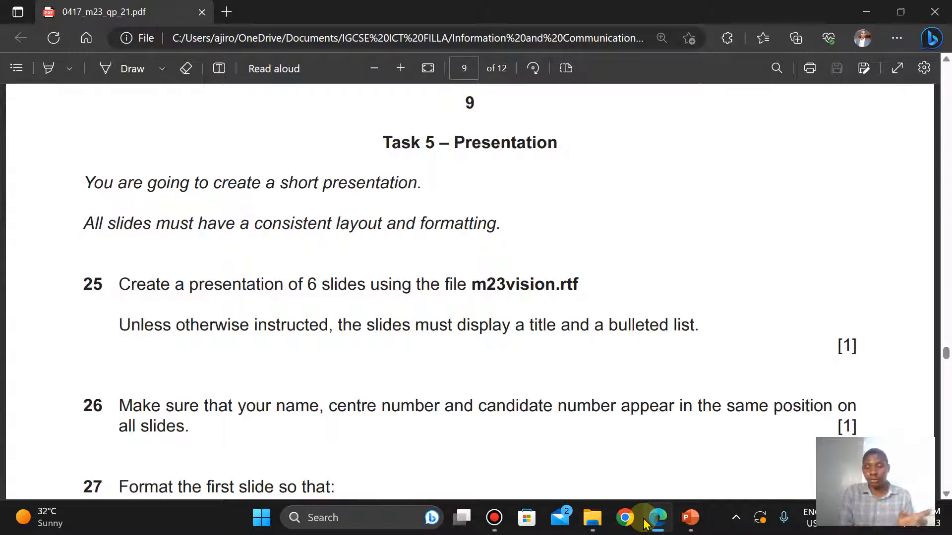
mouse_move(690, 518)
left_click(681, 449)
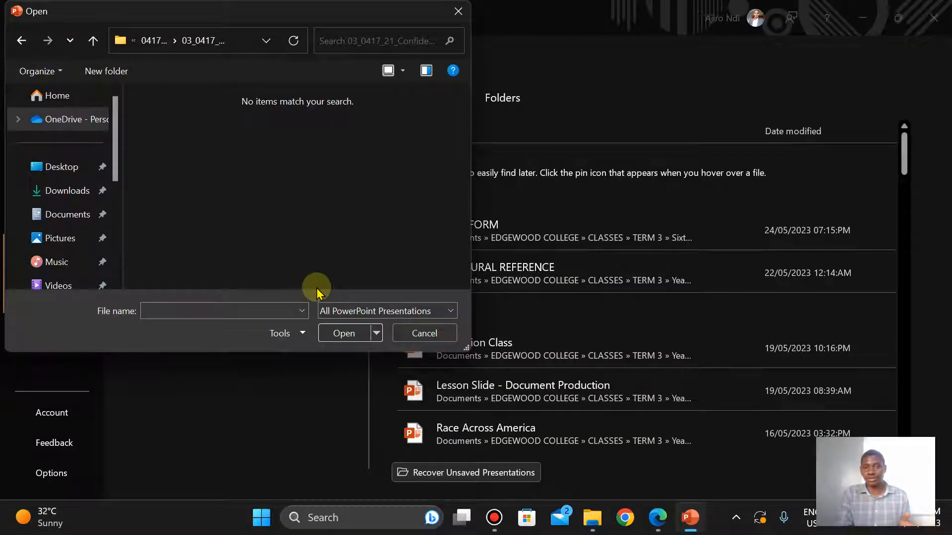
left_click(343, 312)
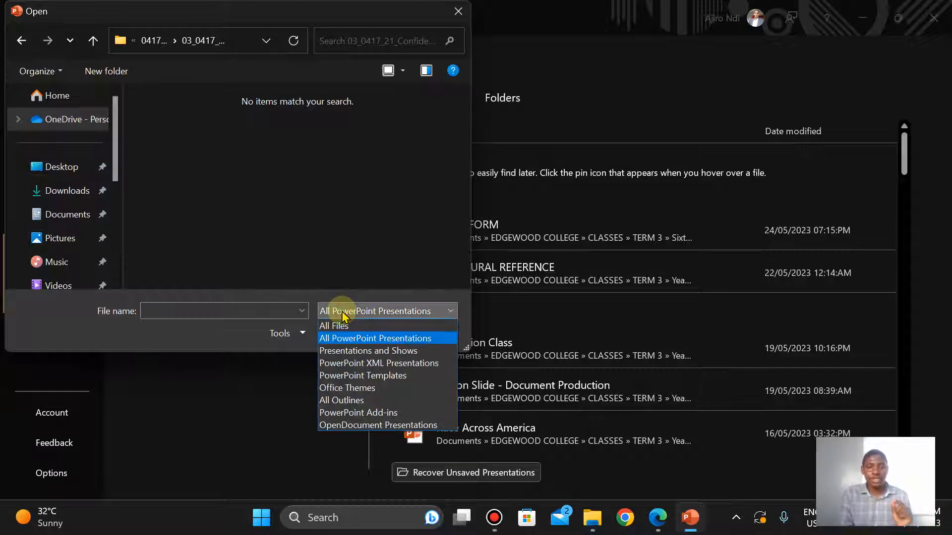
left_click(335, 328)
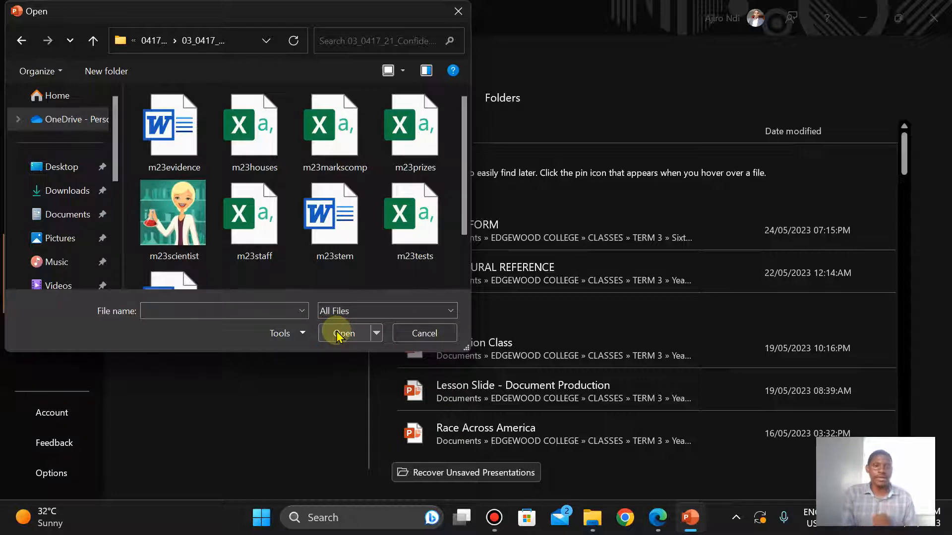
left_click(465, 277)
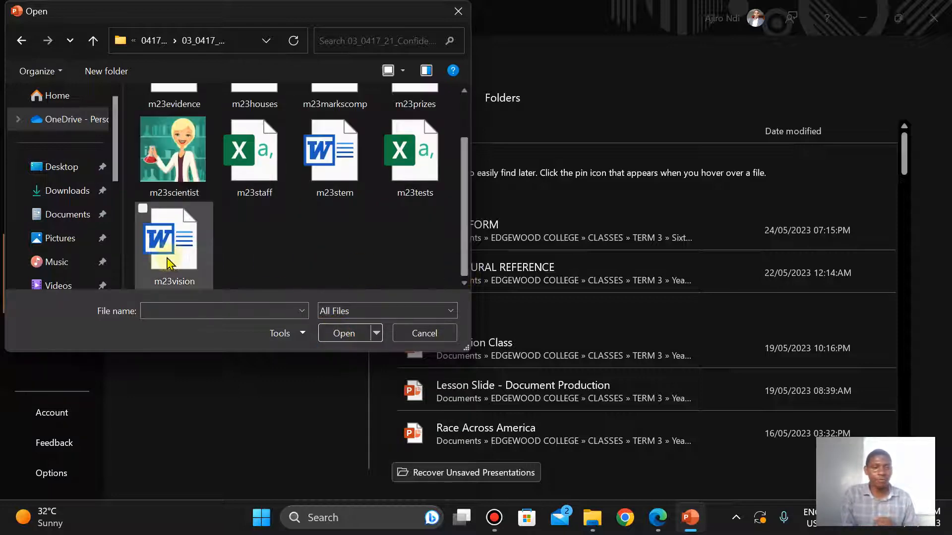
left_click(166, 245)
left_click(344, 333)
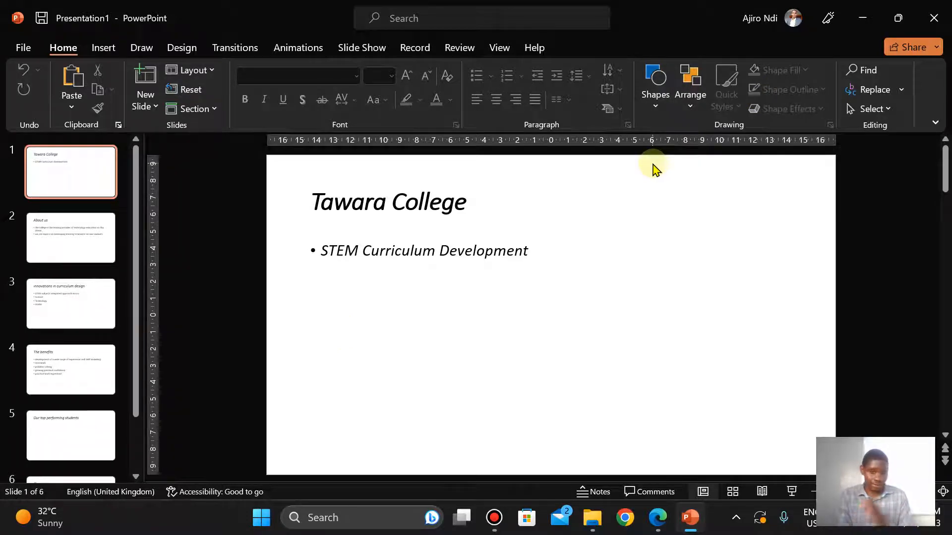
- Check the exam paper, and open m23markscomp in Excel from the 03_0417_21_Confidential Source Files March 2023 folder
left_click(657, 519)
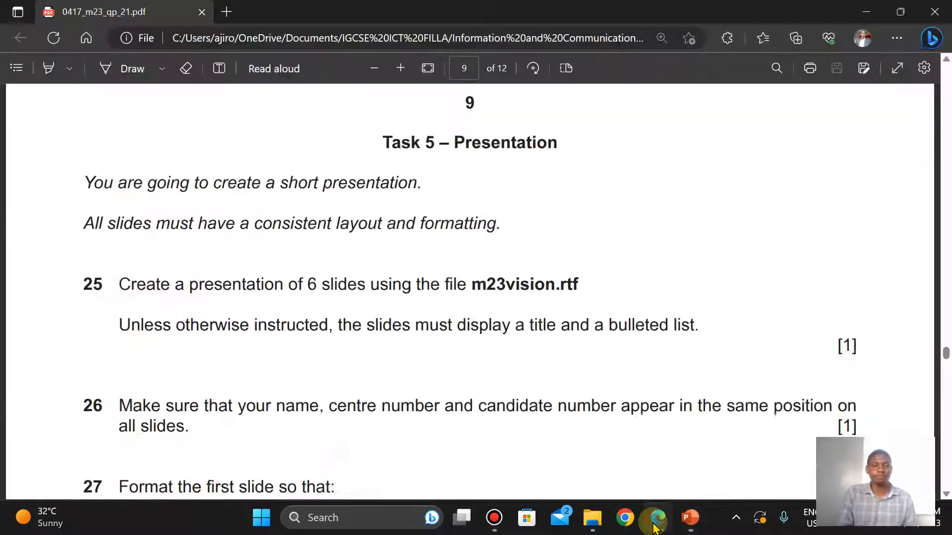
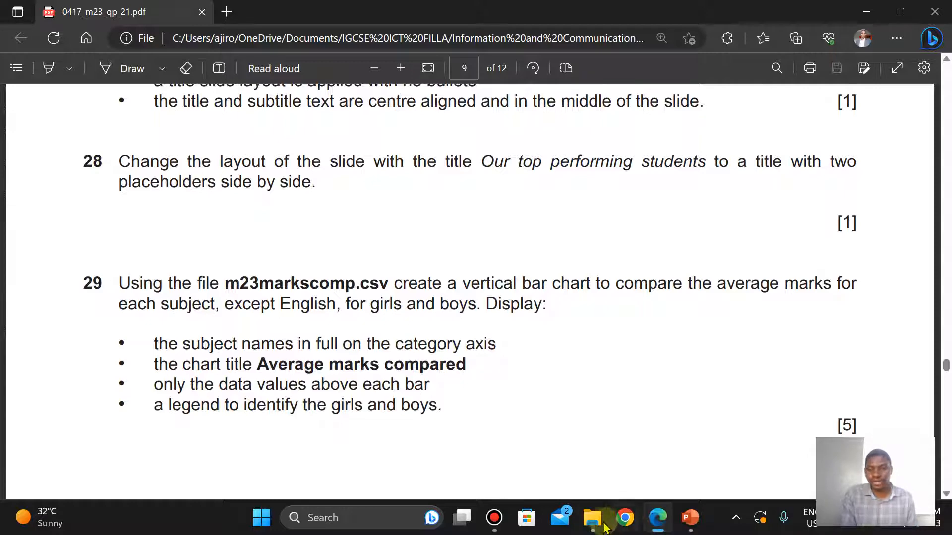
mouse_move(593, 518)
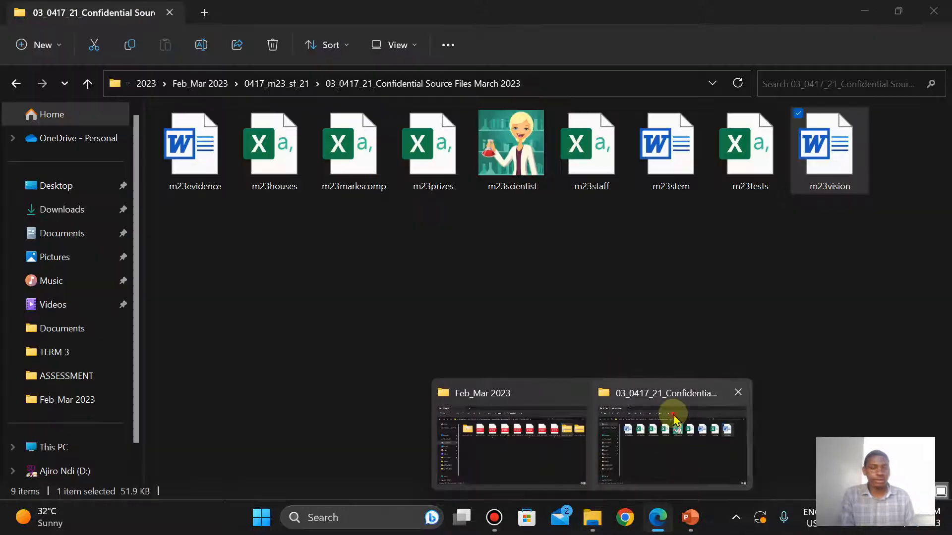
left_click(675, 420)
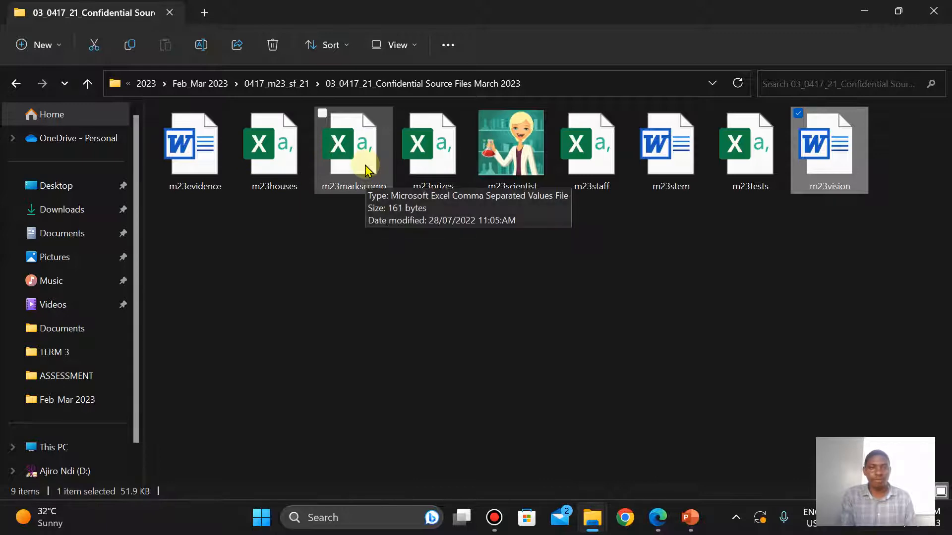
key("alt+Tab")
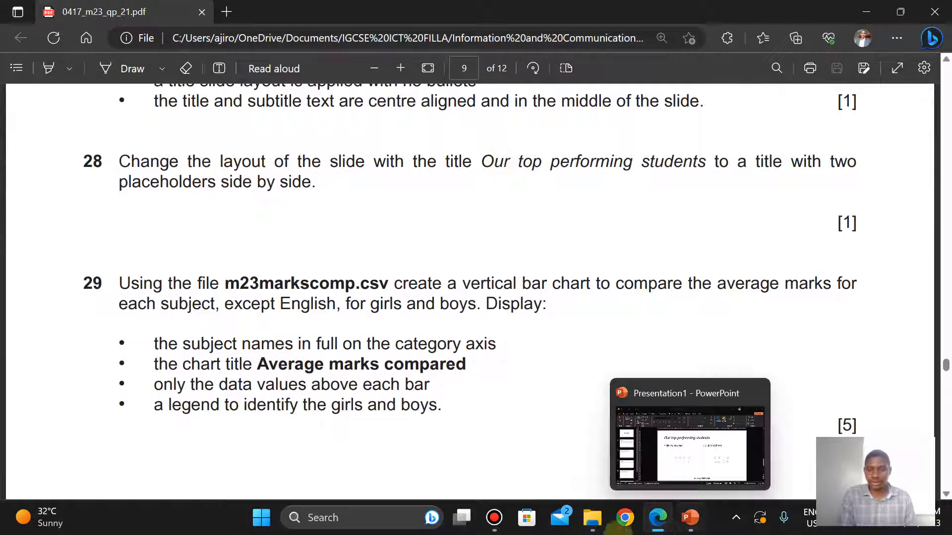
mouse_move(594, 518)
left_click(582, 455)
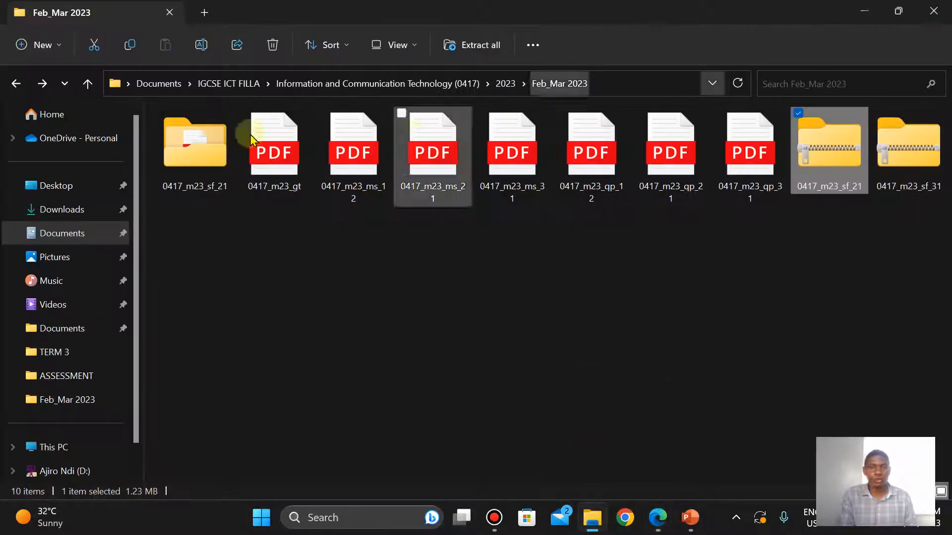
double_click(207, 159)
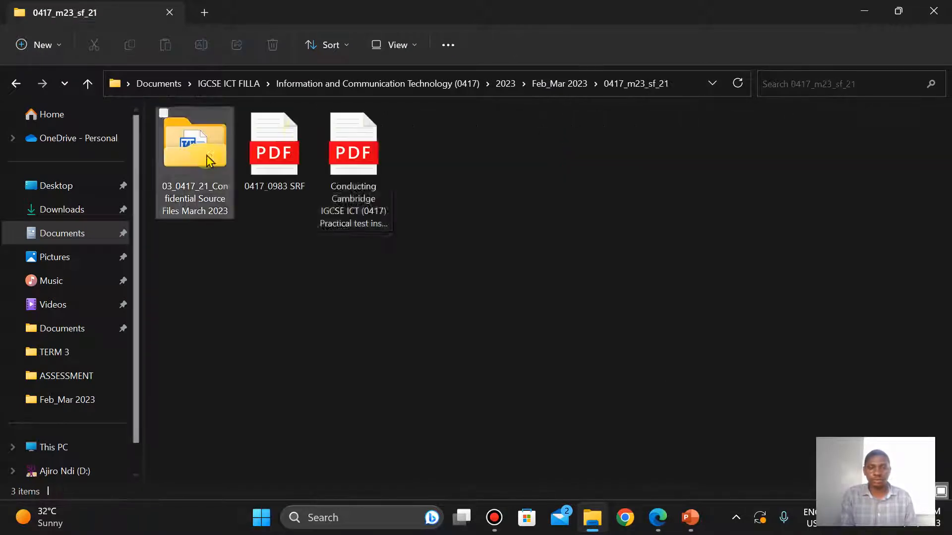
double_click(210, 142)
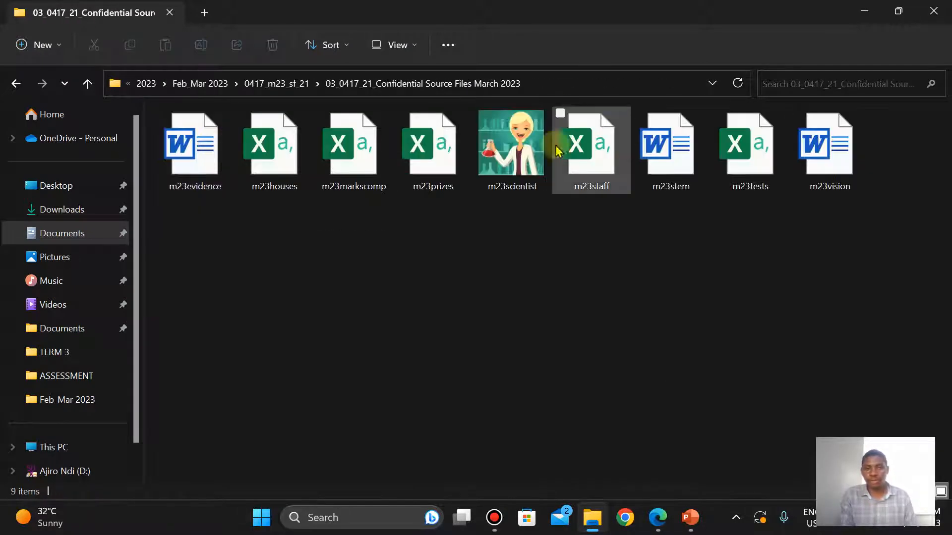
double_click(340, 152)
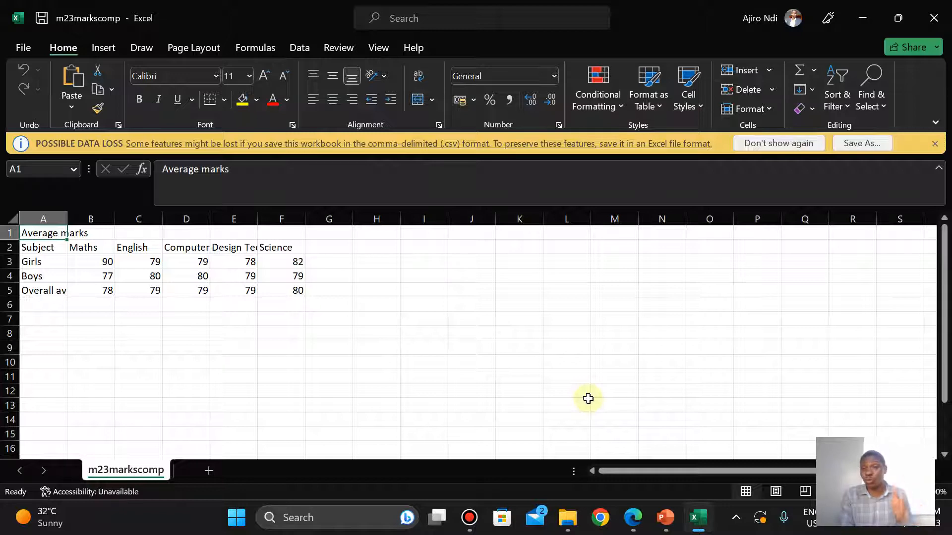
- Save m23markscomp as an Excel Workbook in the 03_0417_21_Confidential Source Files March 2023 folder
left_click(20, 48)
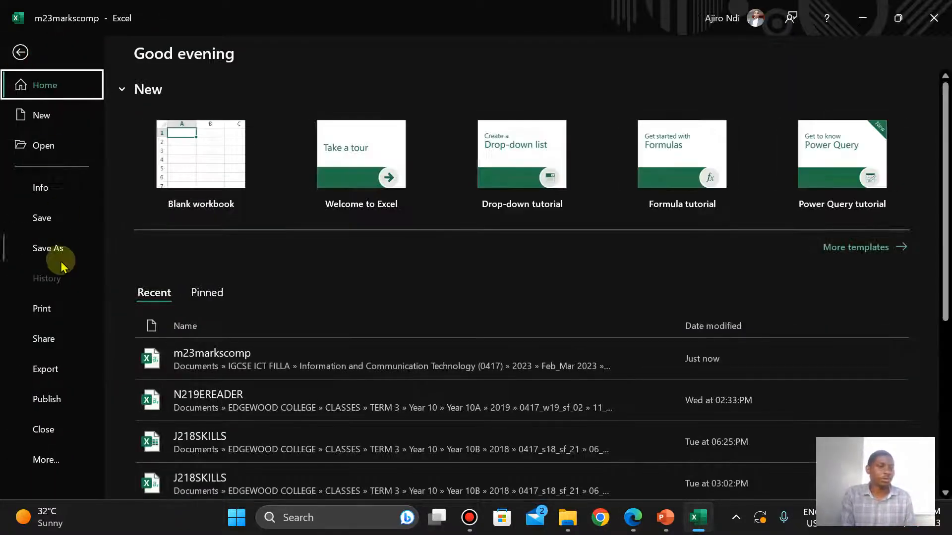
left_click(57, 251)
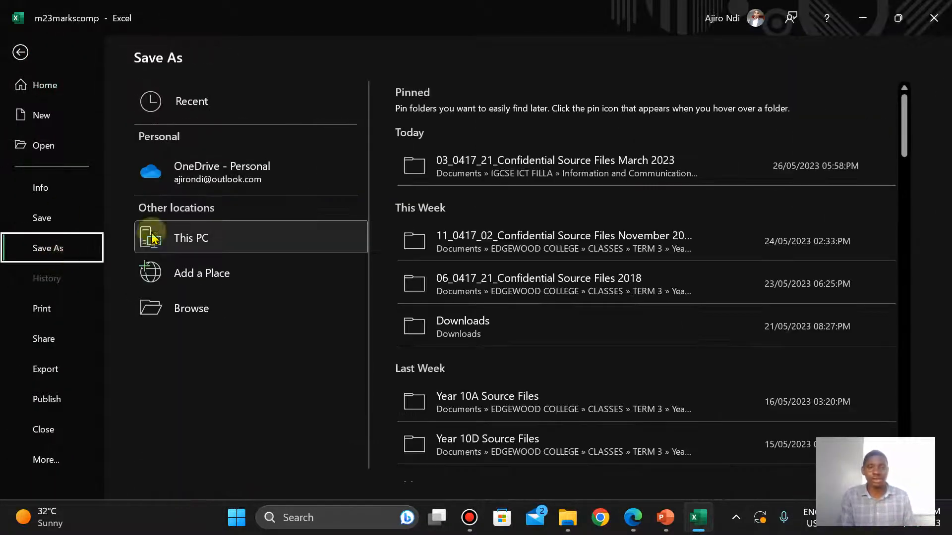
left_click(489, 180)
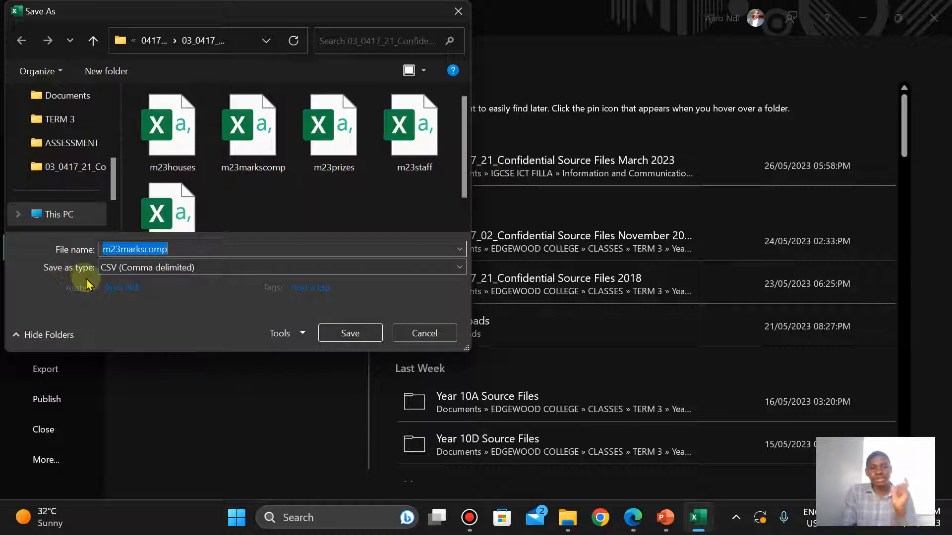
left_click(124, 271)
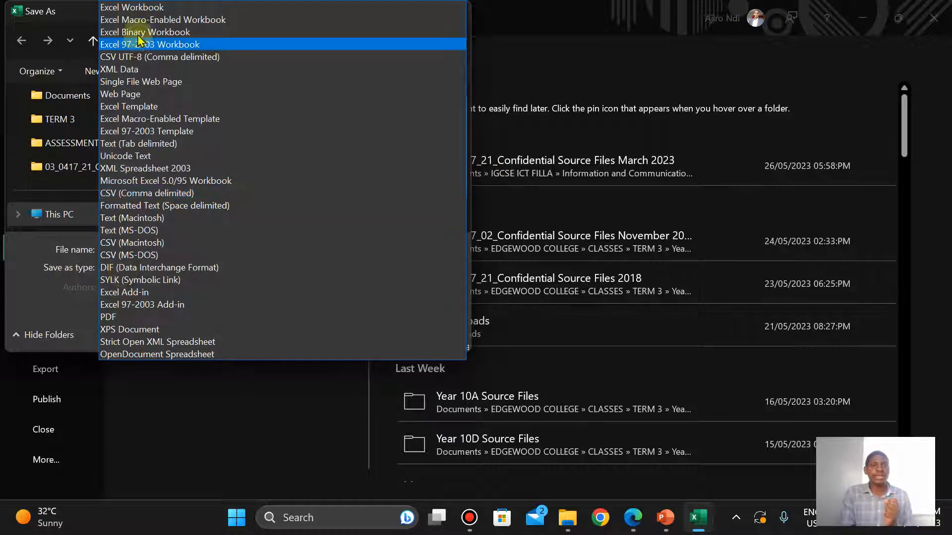
left_click(132, 10)
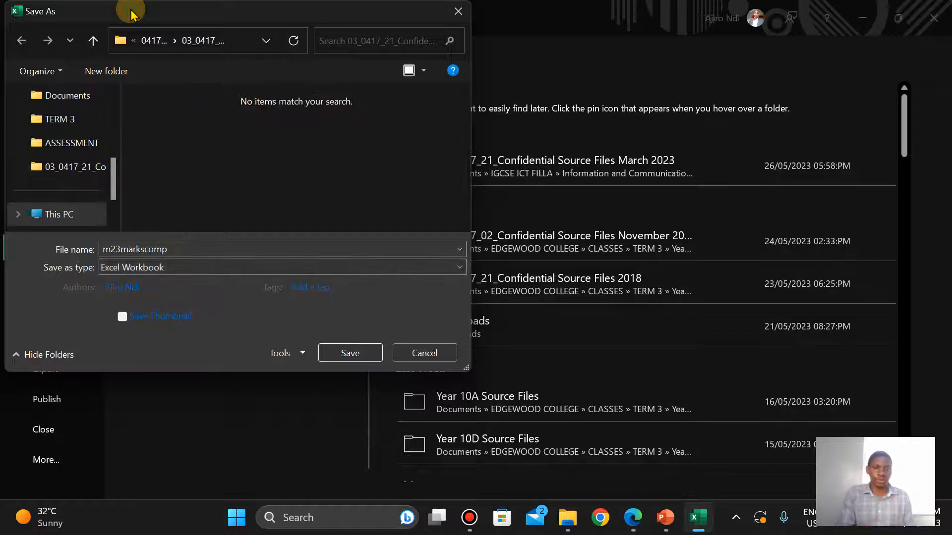
left_click(355, 358)
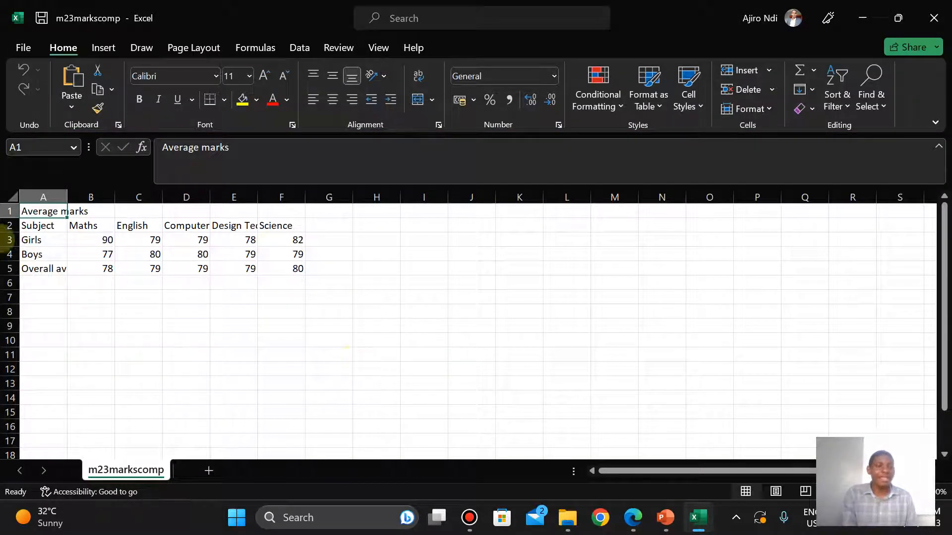
- Autofit the widths of all columns so the subject names and row labels show in full
left_click(10, 198)
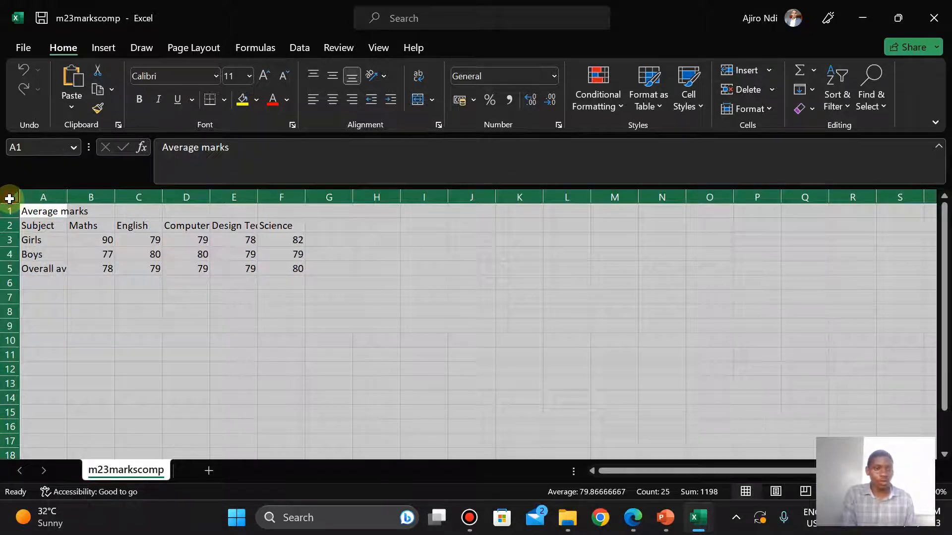
double_click(66, 198)
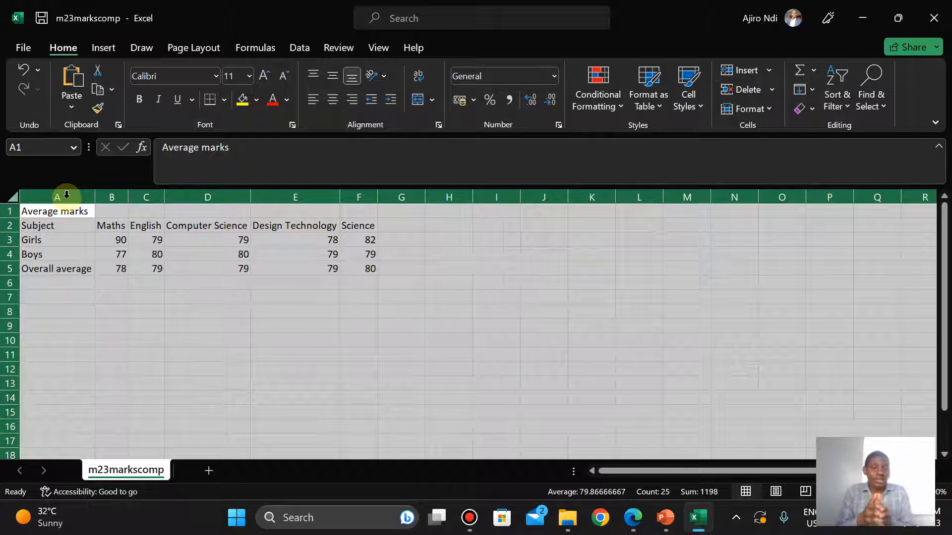
left_click(257, 344)
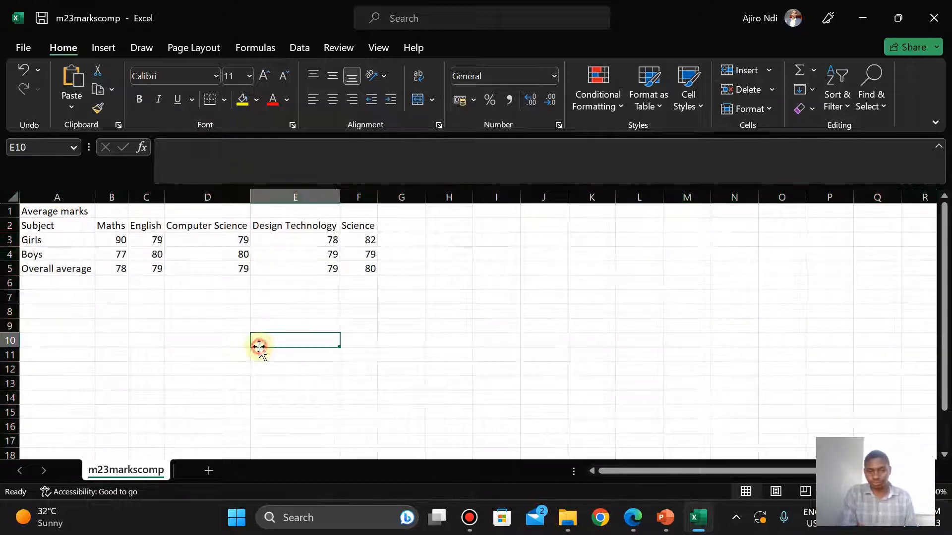
- Compare the chart requirements in question 29 of the exam paper with the average marks data
left_click(633, 524)
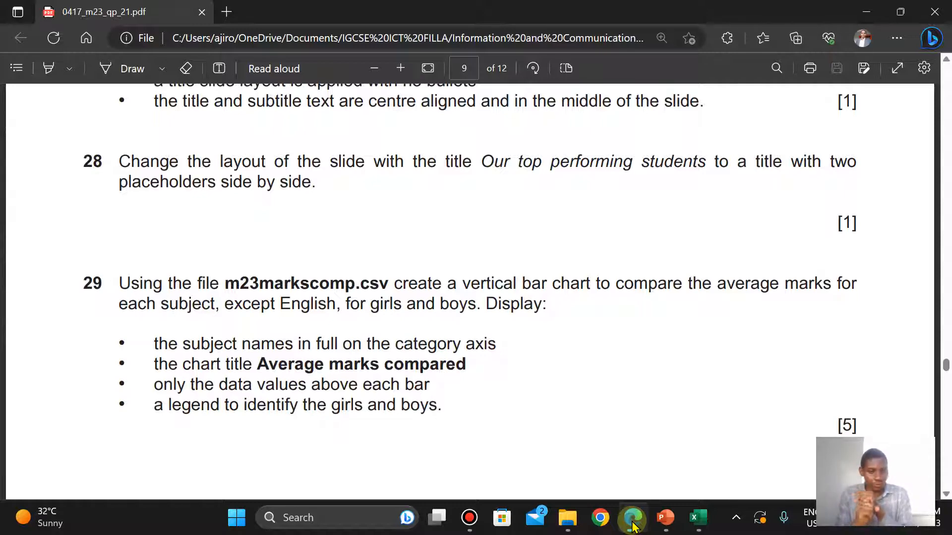
left_click(633, 525)
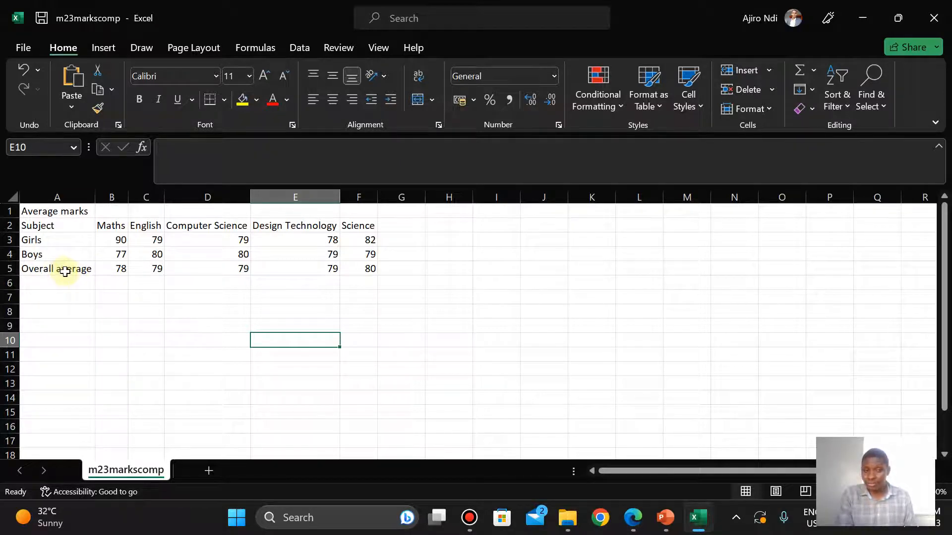
left_click(638, 529)
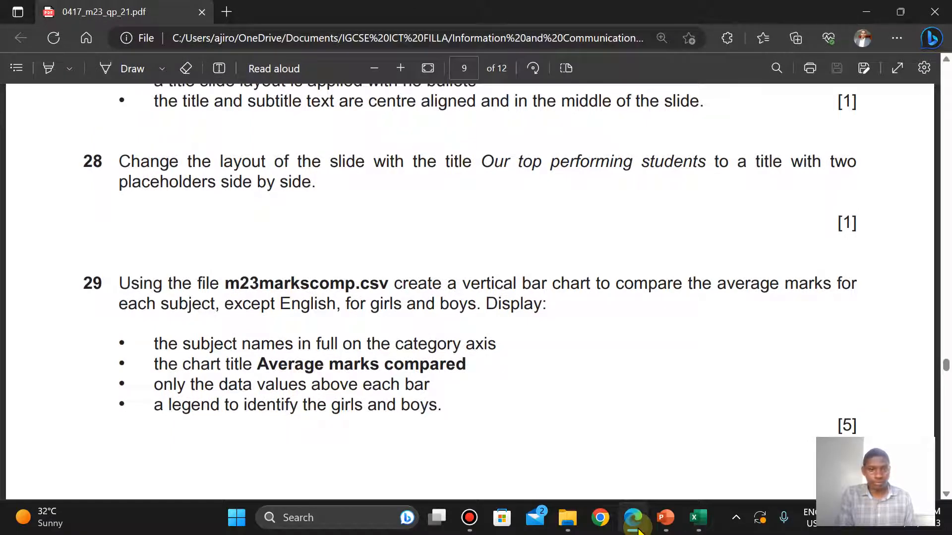
left_click(637, 529)
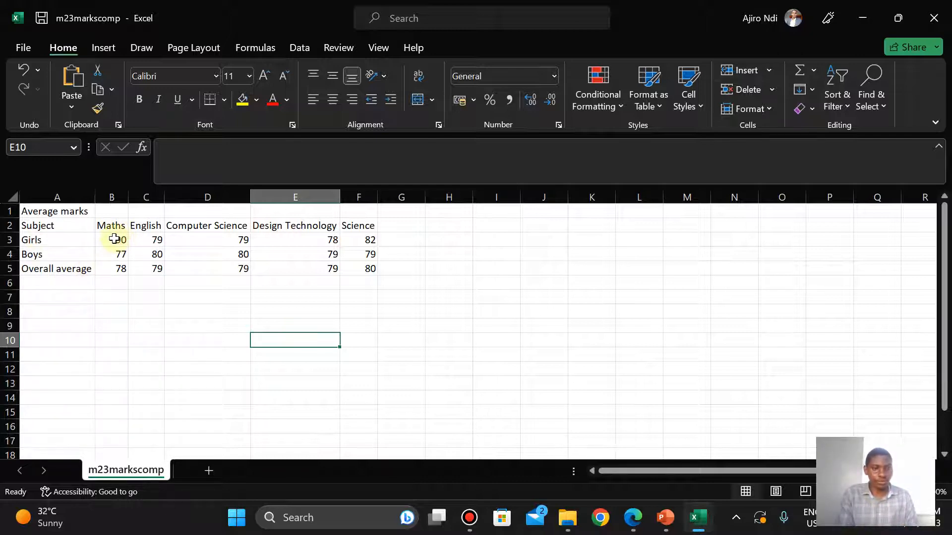
left_click_drag(114, 239, 116, 263)
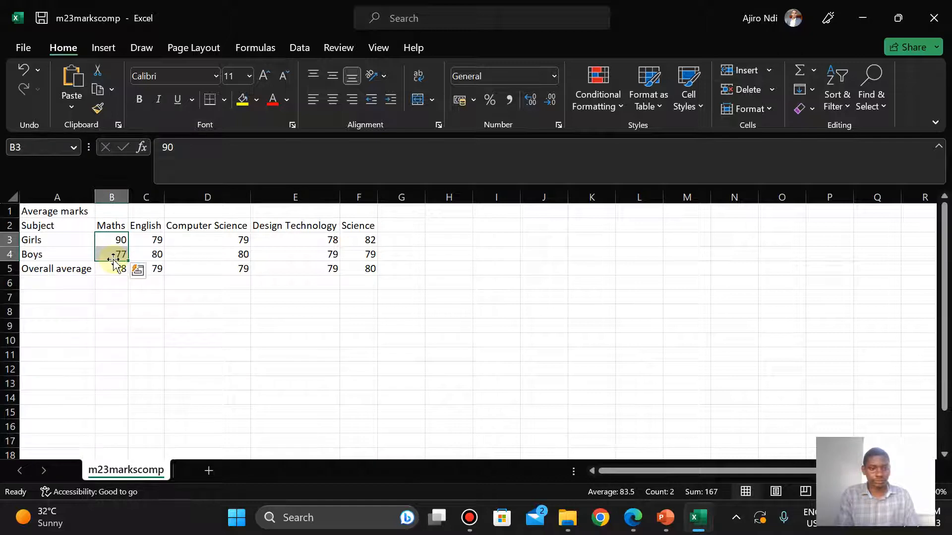
left_click_drag(212, 240, 211, 261, "ctrl")
left_click_drag(283, 239, 283, 255, "ctrl")
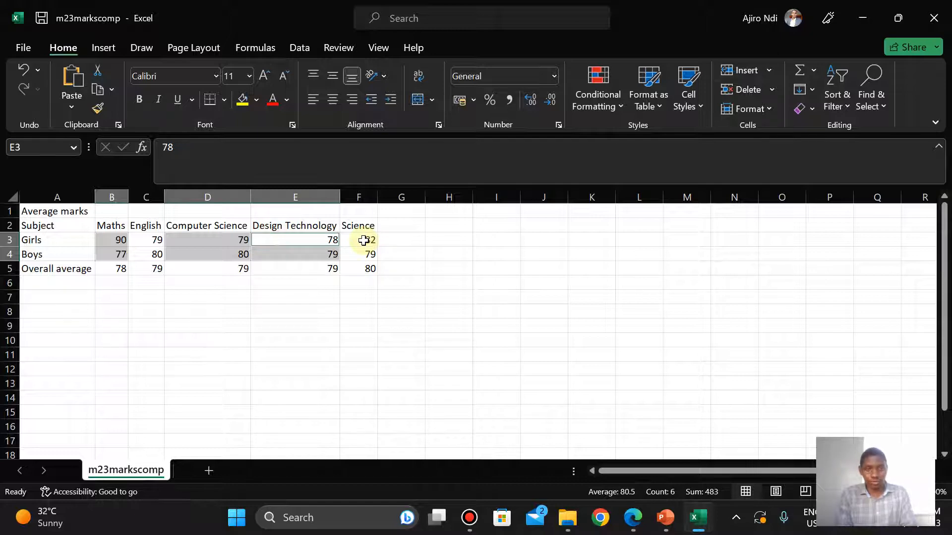
left_click_drag(364, 241, 362, 261, "ctrl")
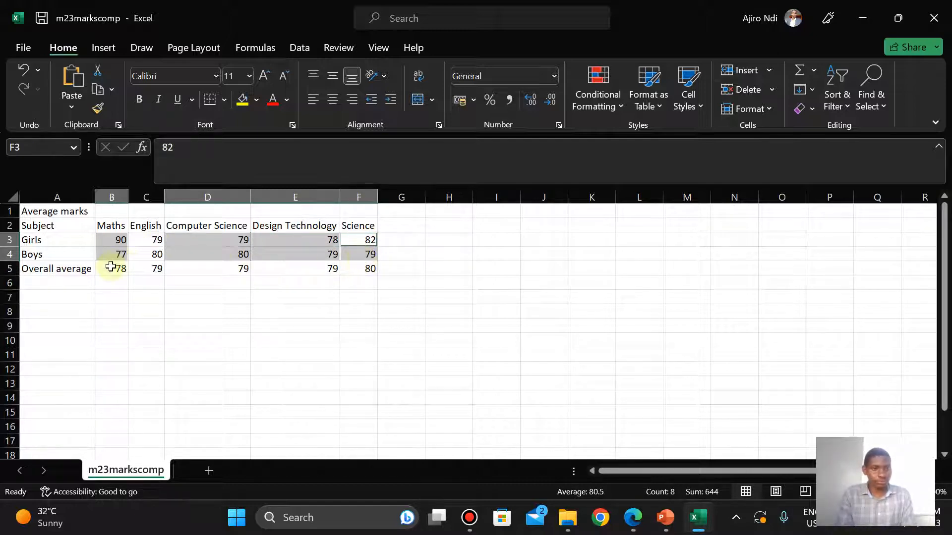
- Select the overall averages and subject names for Maths, Computer Science, Design Technology and Science, leaving out English
left_click(111, 267)
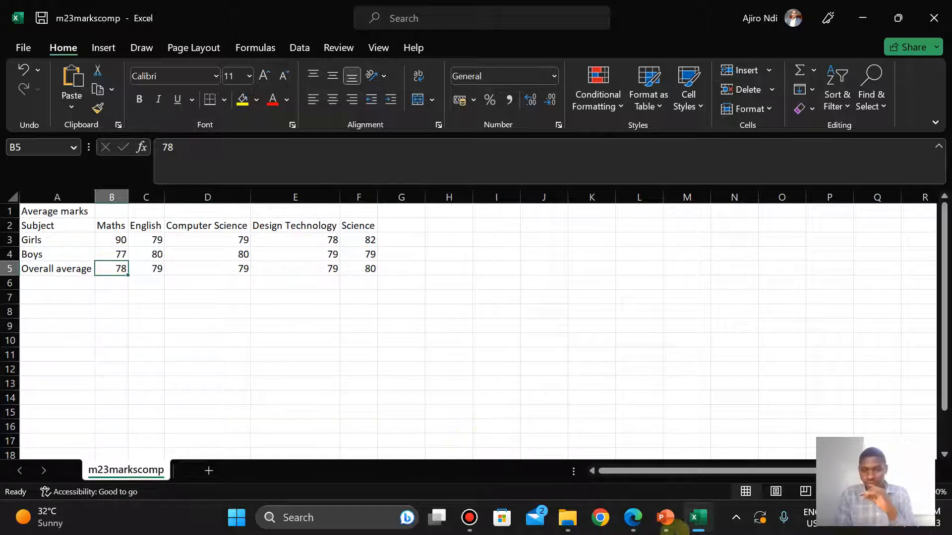
left_click(623, 530)
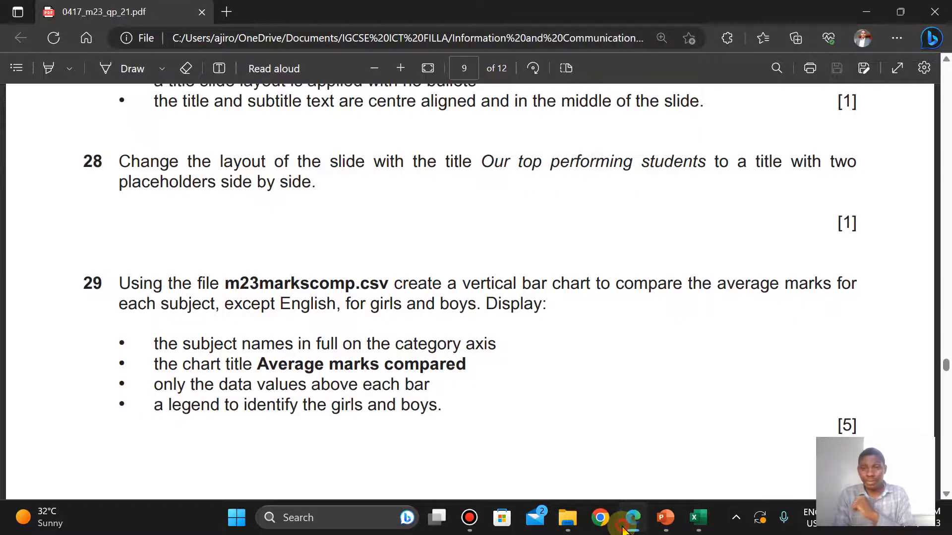
left_click(625, 527)
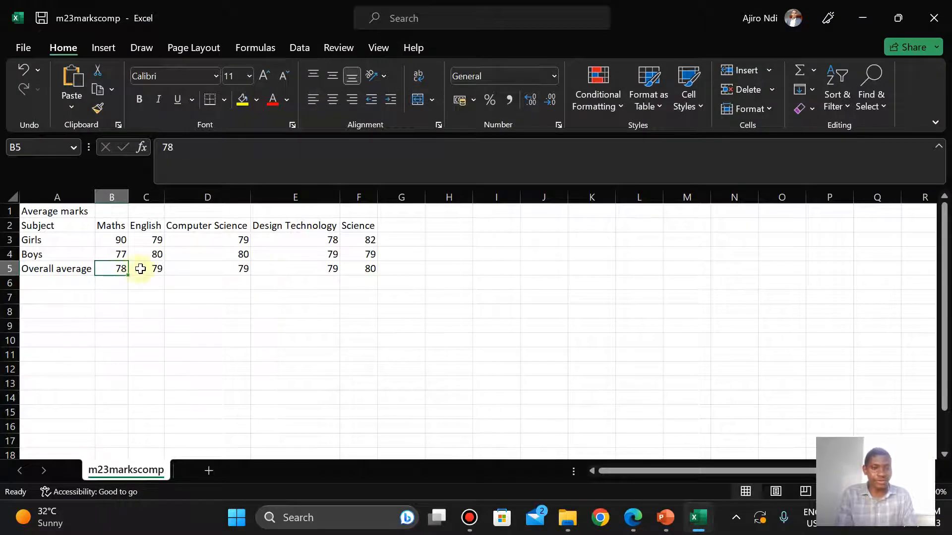
left_click(211, 268, "ctrl")
left_click(296, 267, "ctrl")
left_click(363, 268, "ctrl")
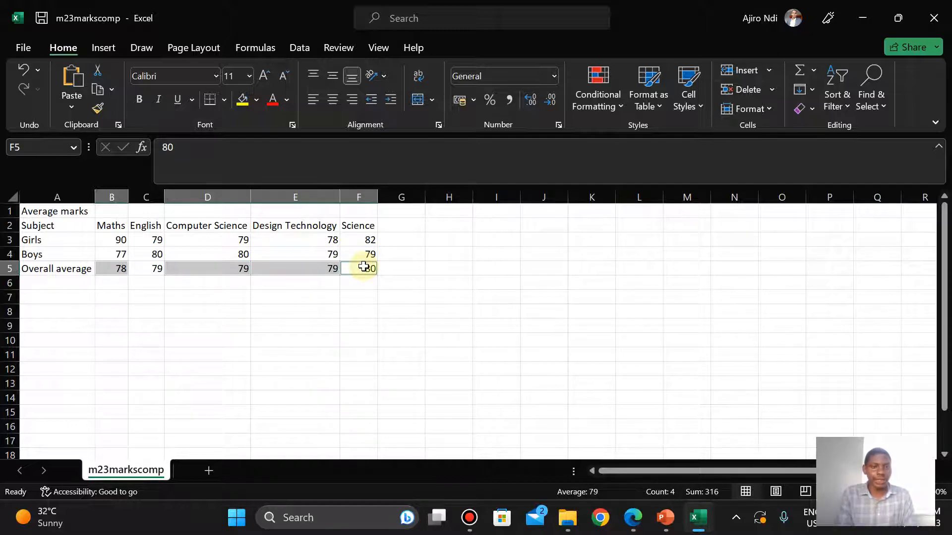
left_click(107, 226, "ctrl")
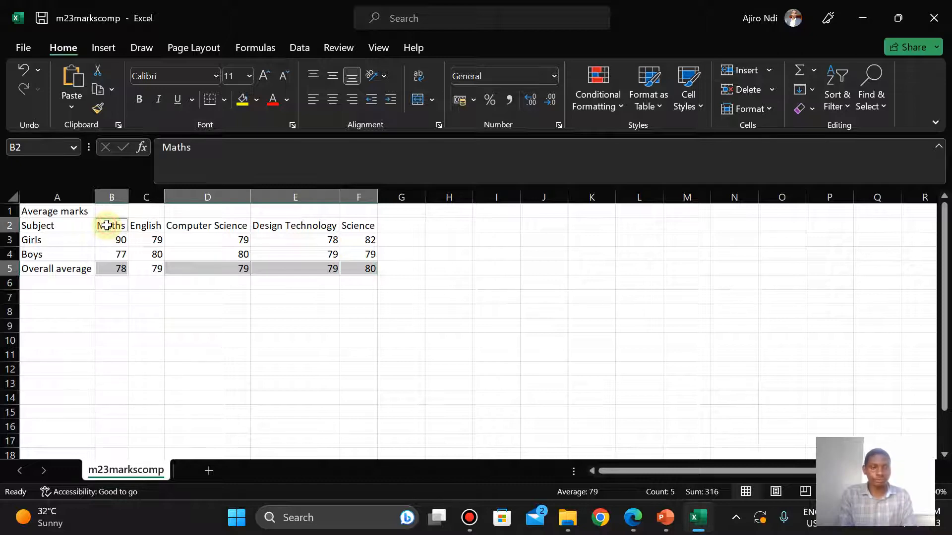
left_click(194, 224, "ctrl")
left_click(302, 227, "ctrl")
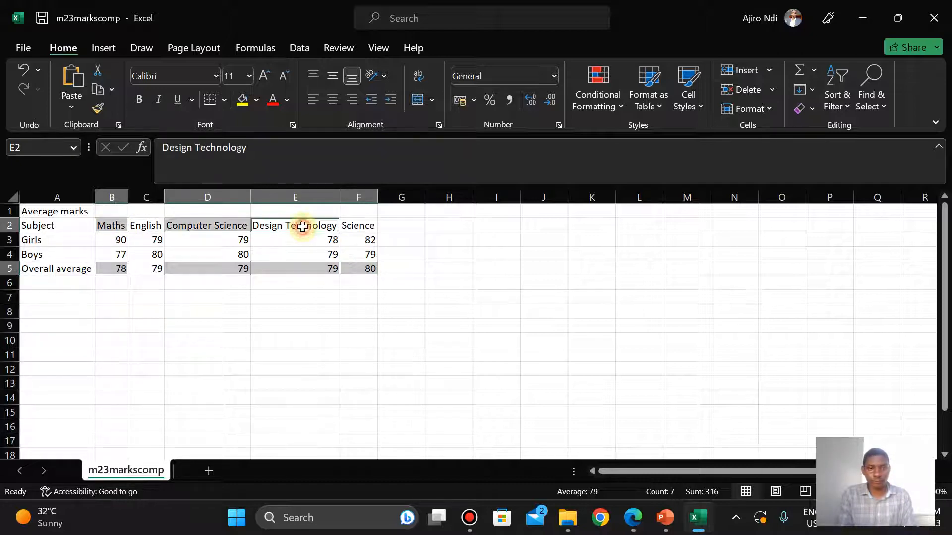
left_click(360, 228, "ctrl")
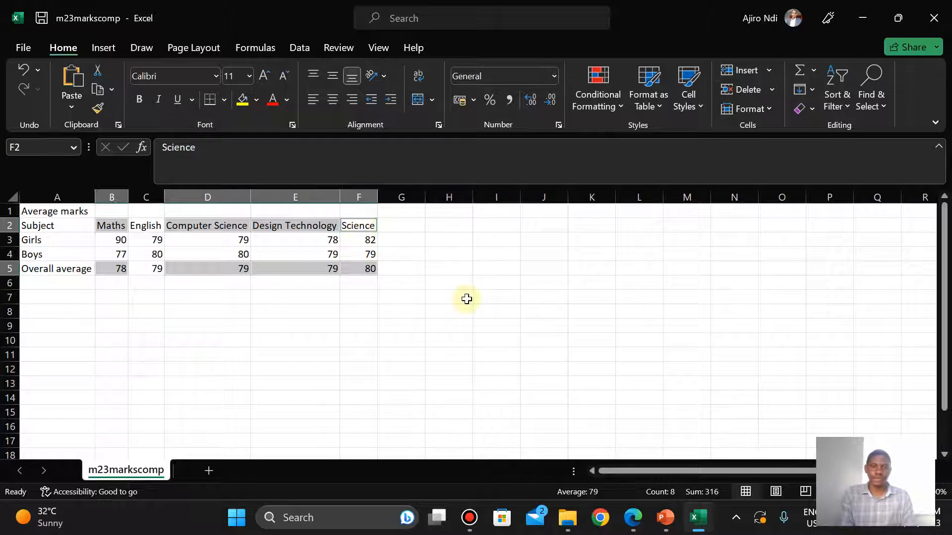
- Insert a 2-D clustered column chart from the selected subject names and overall averages, and place it beside the data table
left_click(633, 525)
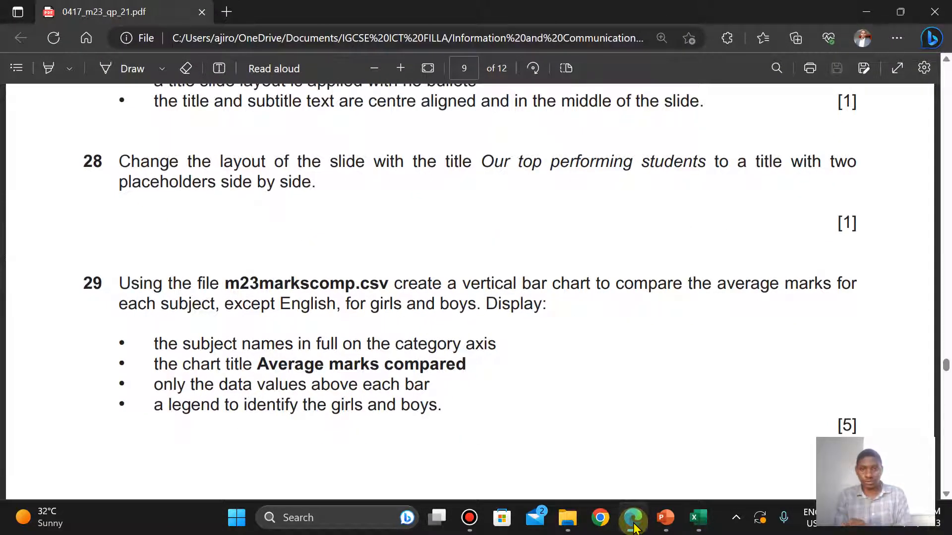
left_click(634, 525)
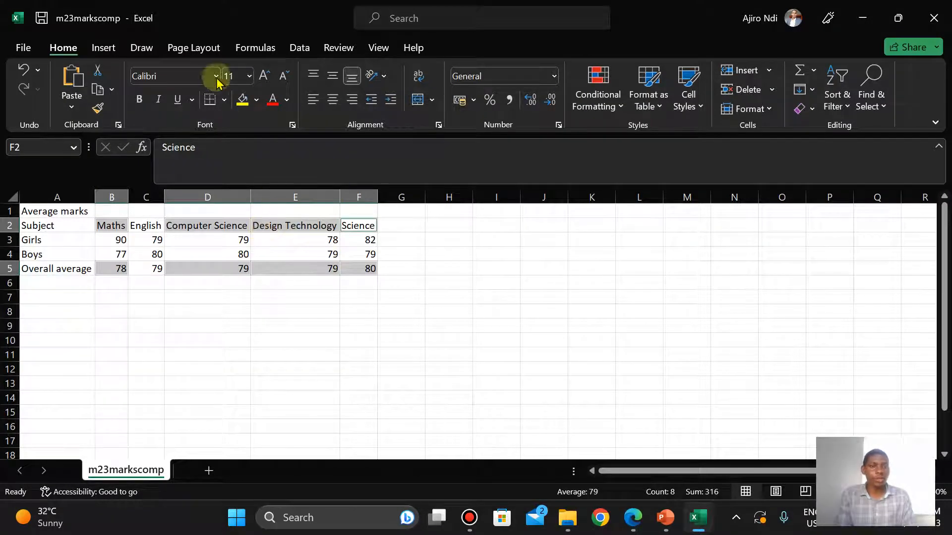
left_click(93, 46)
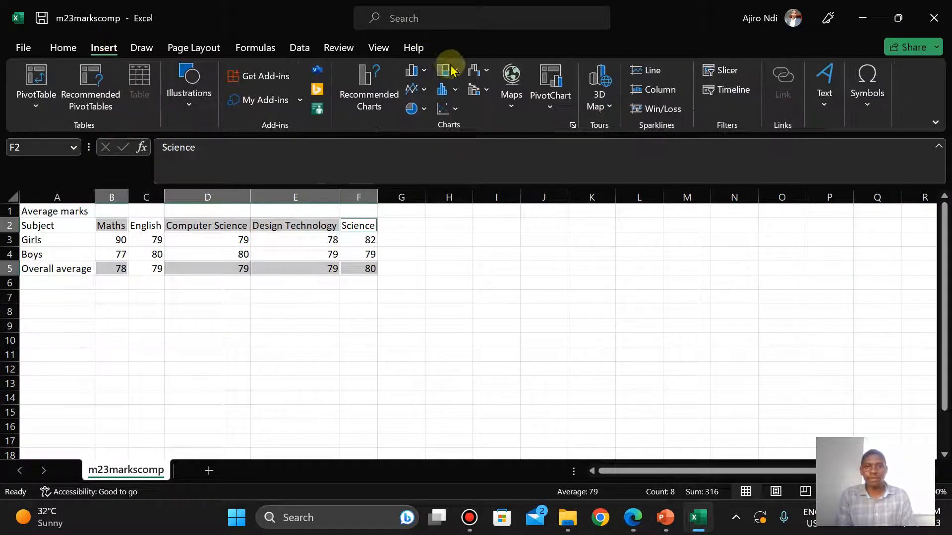
left_click(456, 72)
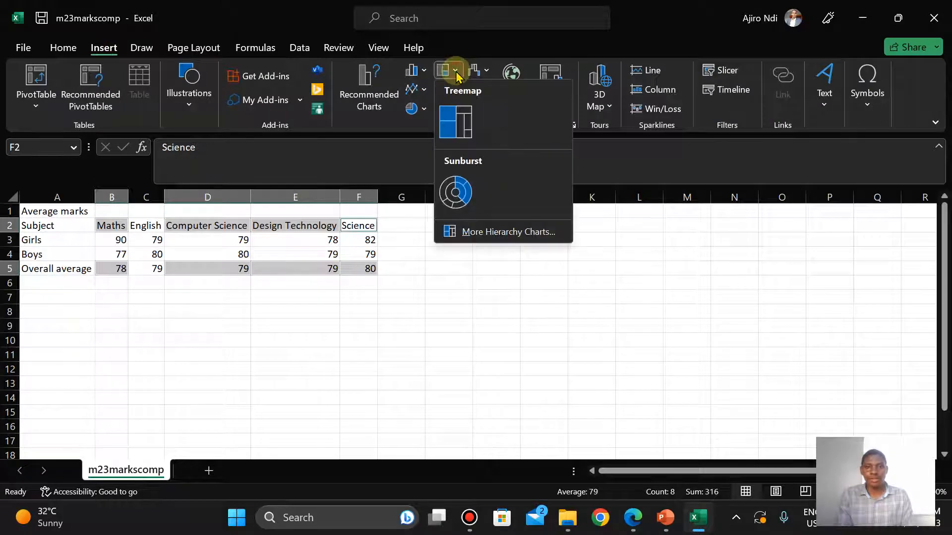
left_click(424, 72)
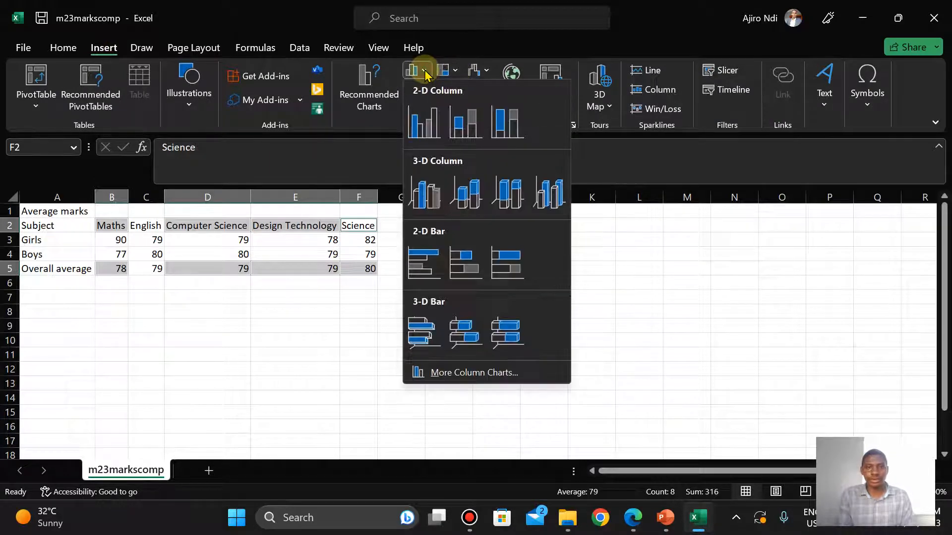
left_click(425, 128)
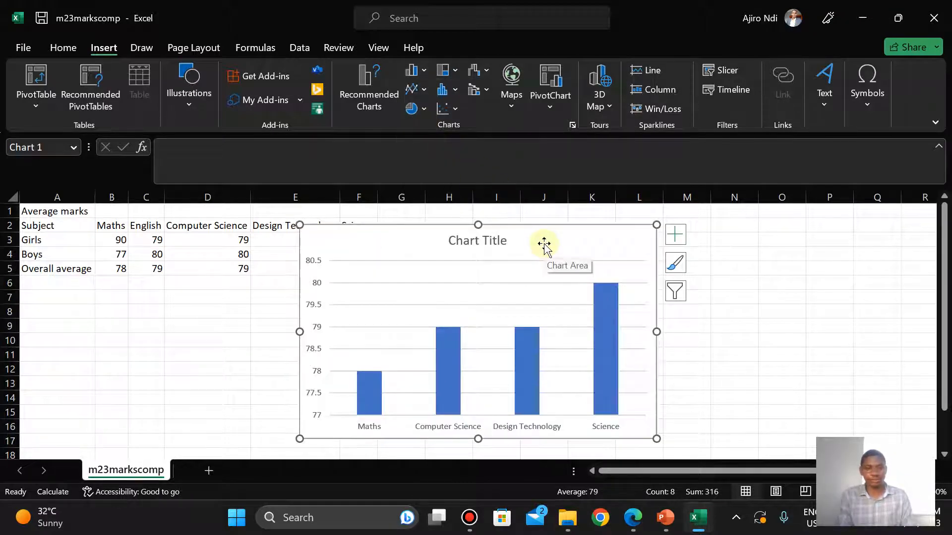
left_click_drag(544, 243, 653, 235)
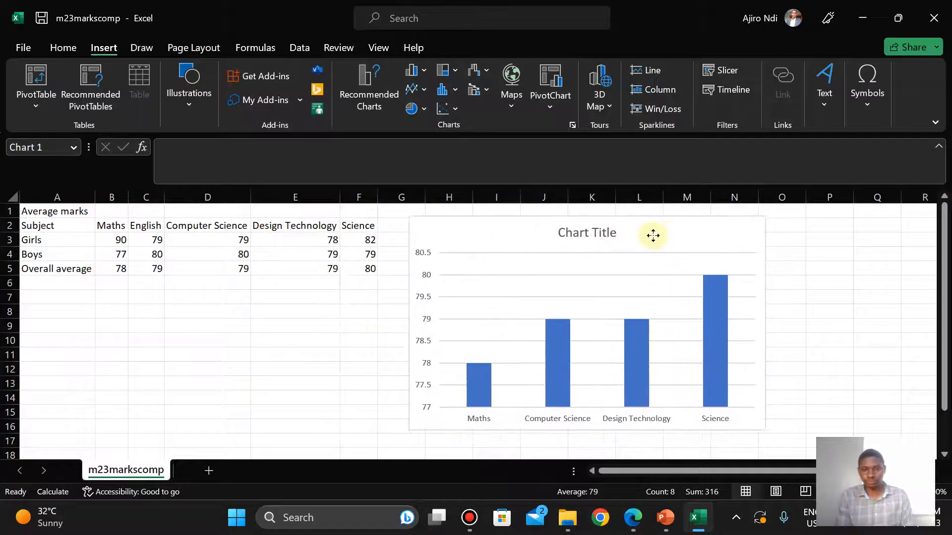
- Check the chart's category axis label range in its data source against question 29's requirement for full subject names
left_click(633, 517)
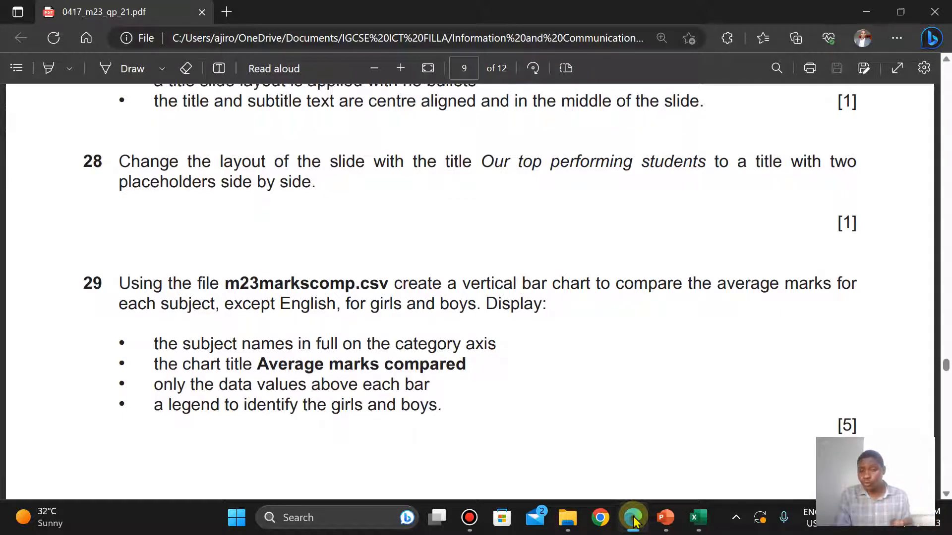
left_click(634, 519)
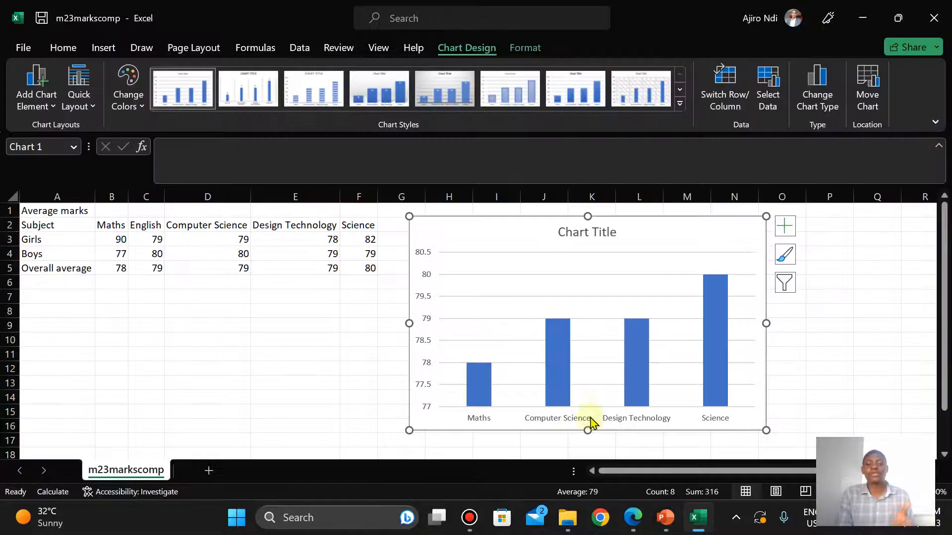
left_click(542, 425)
right_click(542, 422)
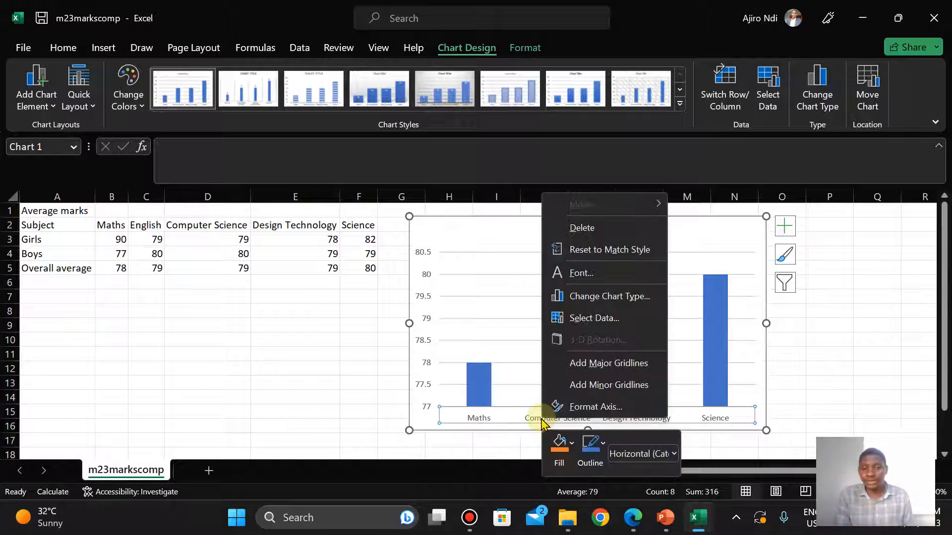
left_click(580, 316)
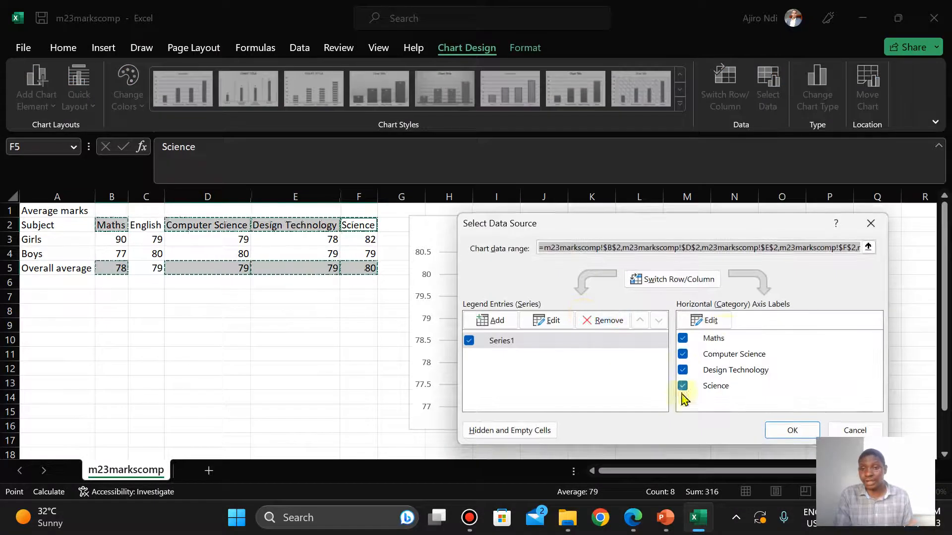
left_click(705, 321)
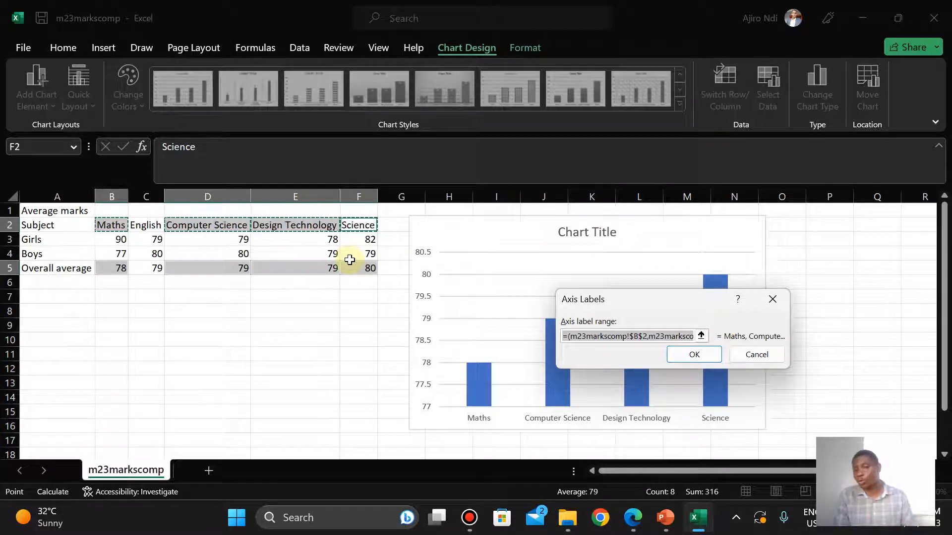
left_click(744, 358)
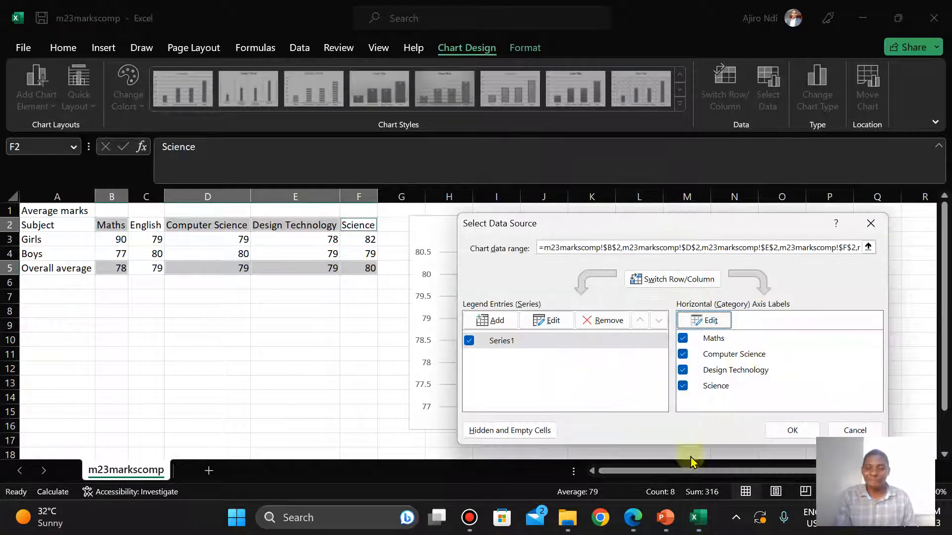
left_click(850, 430)
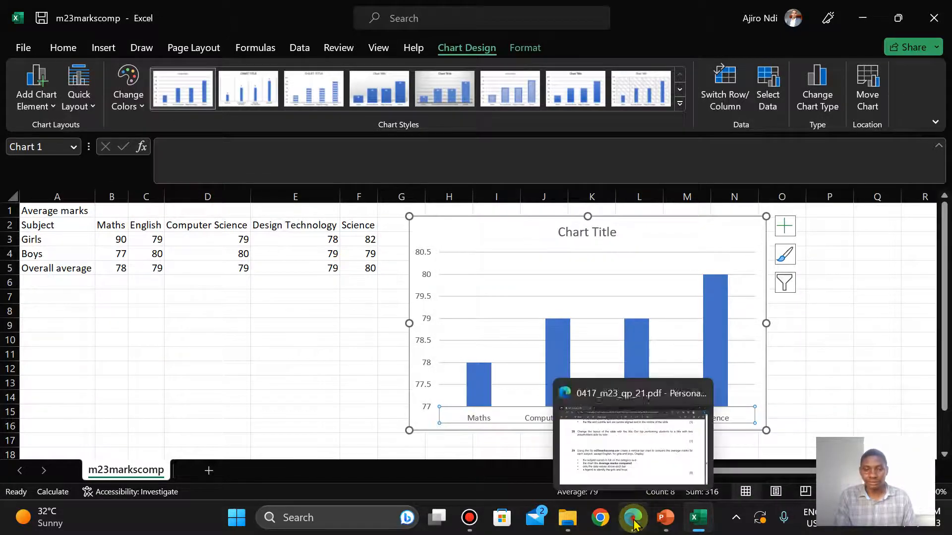
- Copy the title "Average marks compared" from question 29 of the exam paper and paste it as the chart title in Excel
left_click(636, 521)
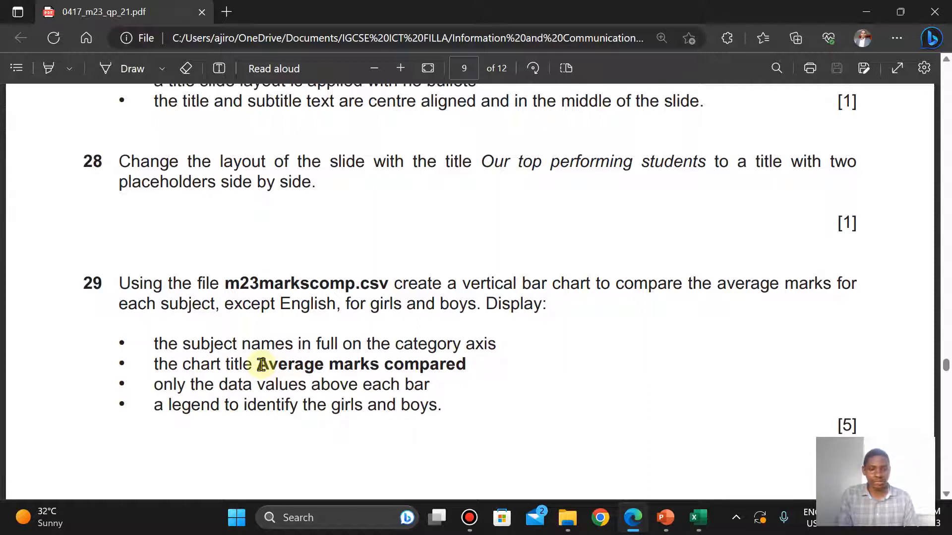
left_click_drag(261, 365, 464, 367)
left_click(493, 235)
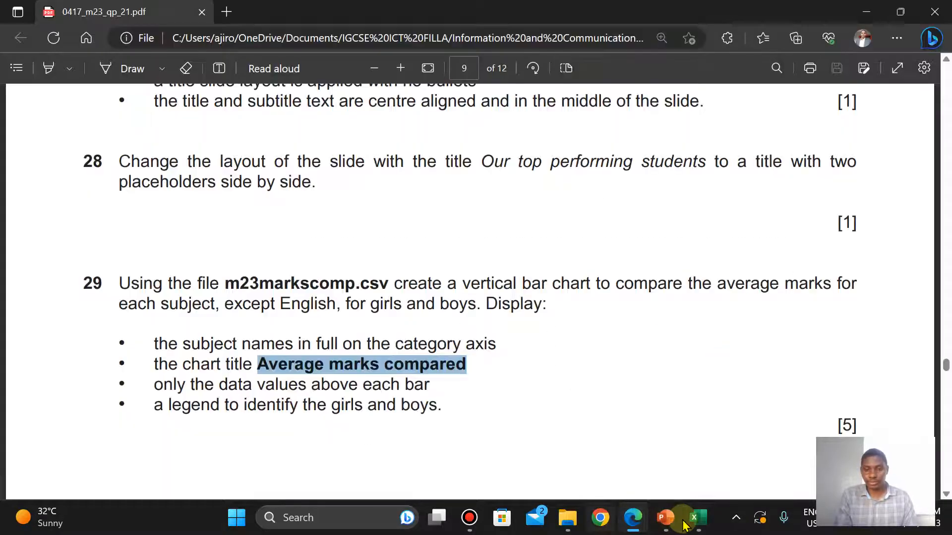
left_click(694, 519)
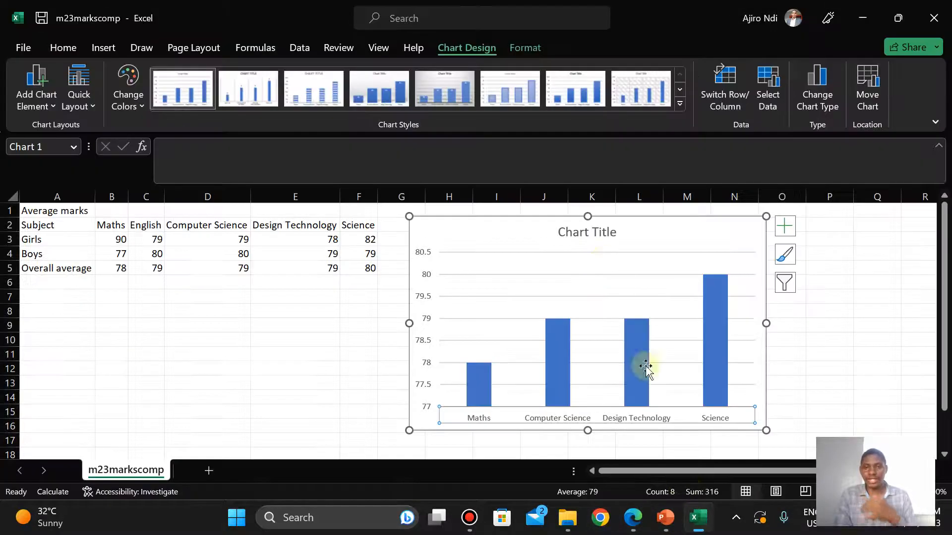
left_click(572, 236)
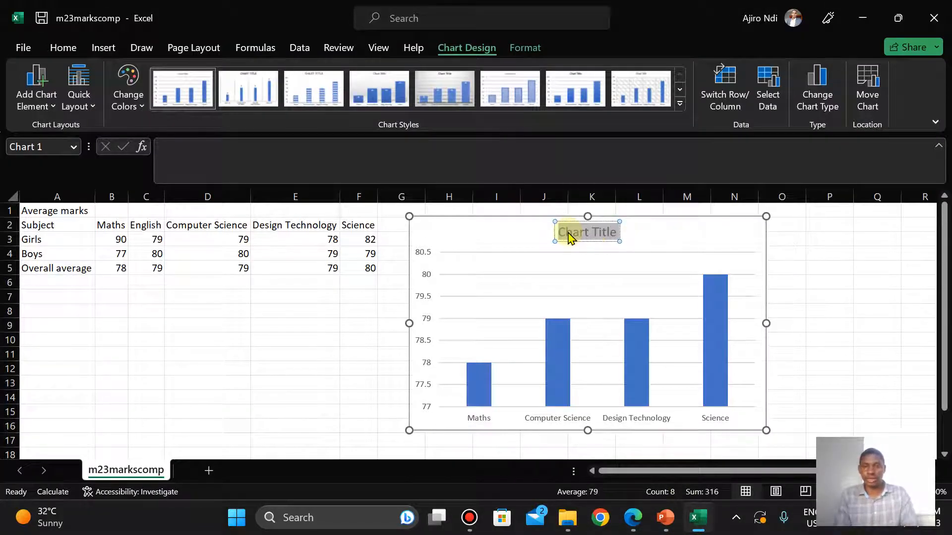
right_click(570, 237)
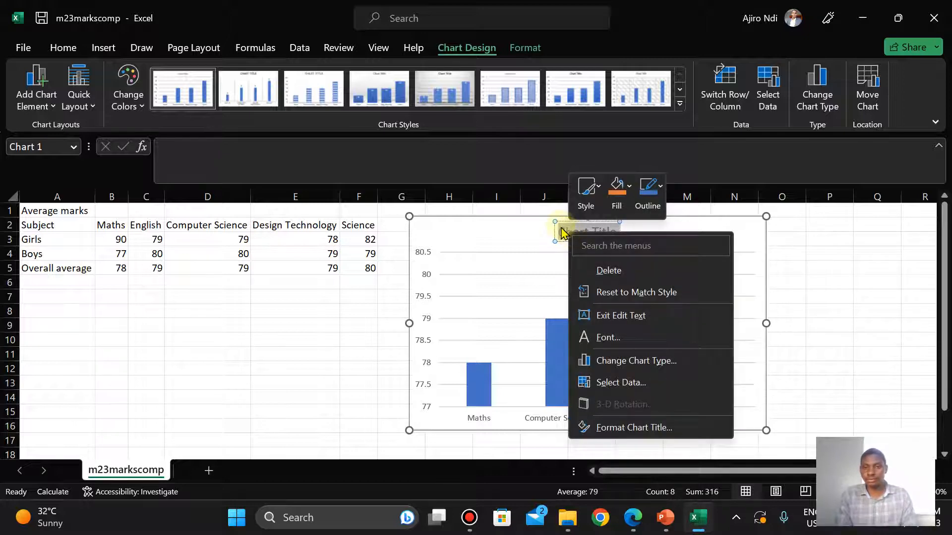
left_click(561, 229)
key("ctrl+v")
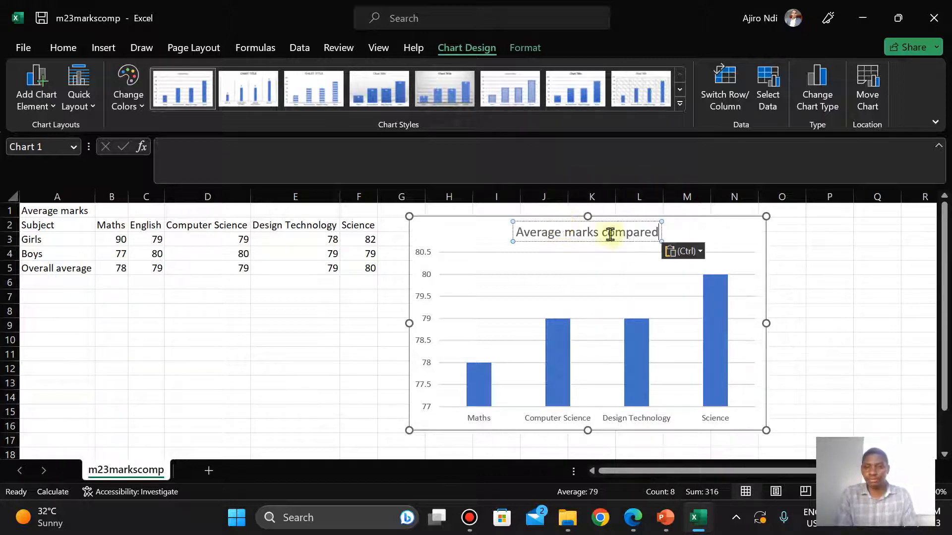
left_click(687, 227)
- Format the whole chart title in black, bold, 16-point text
left_click(597, 235)
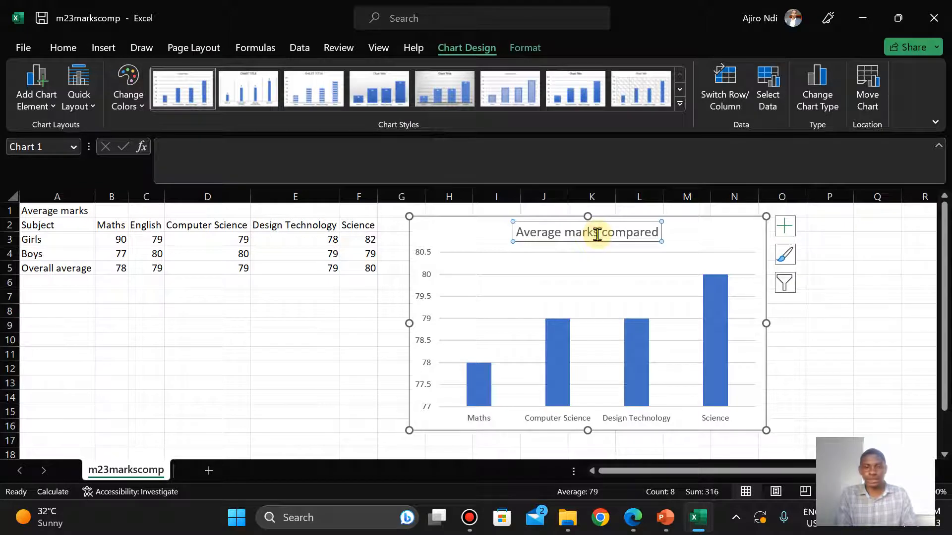
triple_click(559, 233)
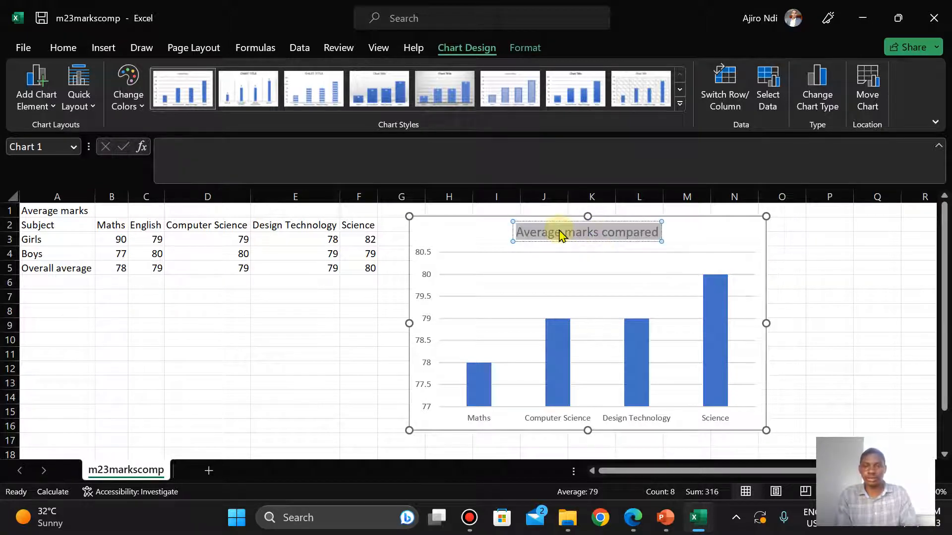
left_click(63, 47)
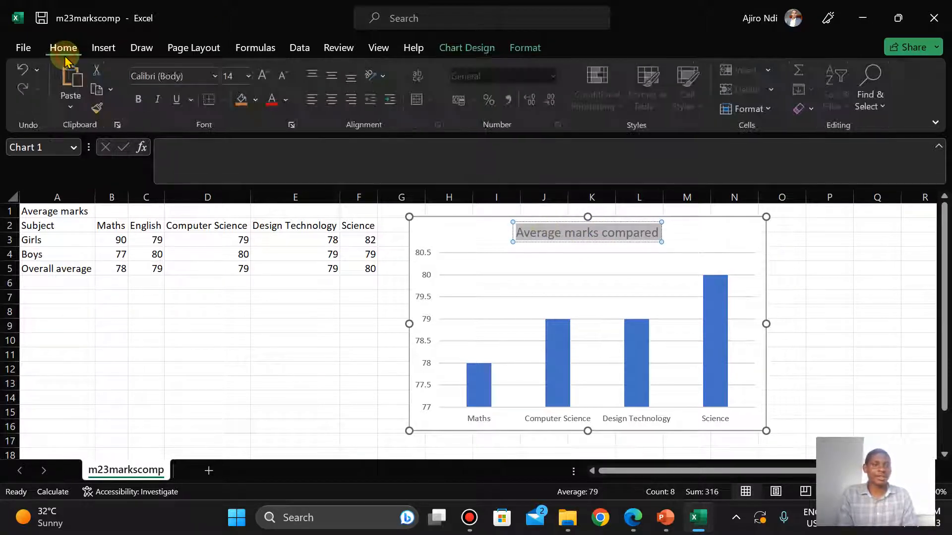
left_click(288, 104)
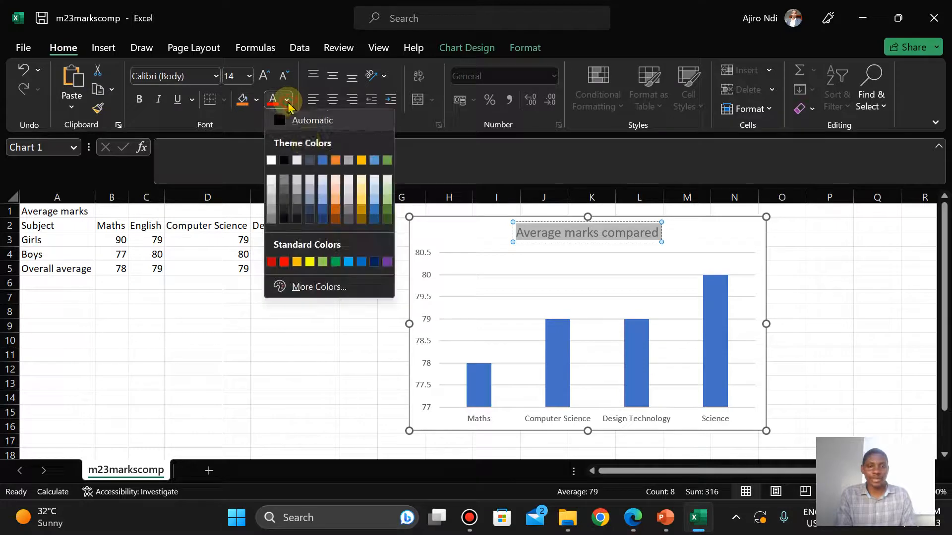
left_click(285, 160)
left_click(139, 99)
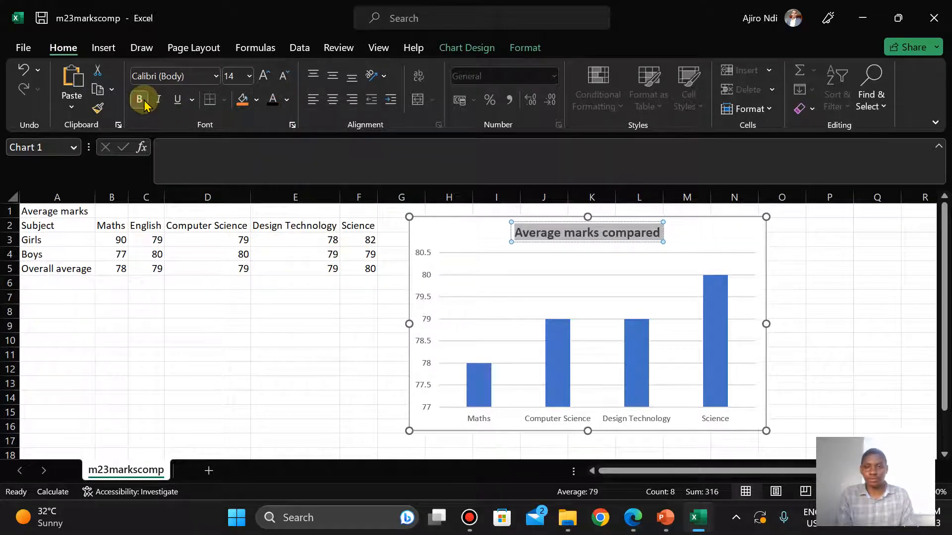
left_click(249, 75)
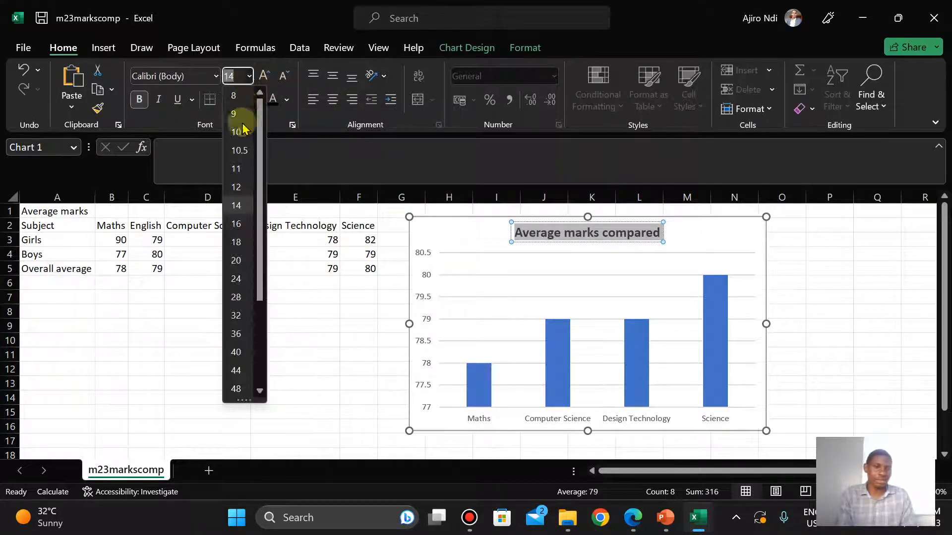
left_click(238, 226)
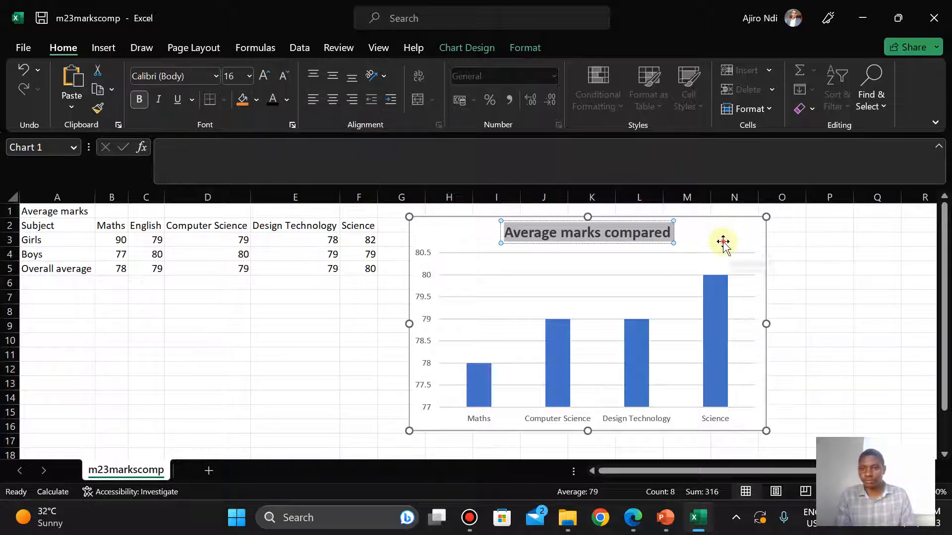
left_click(722, 243)
- Add data labels above each bar using the Outside End position, checking the chart against the requirements in question 29
left_click(632, 518)
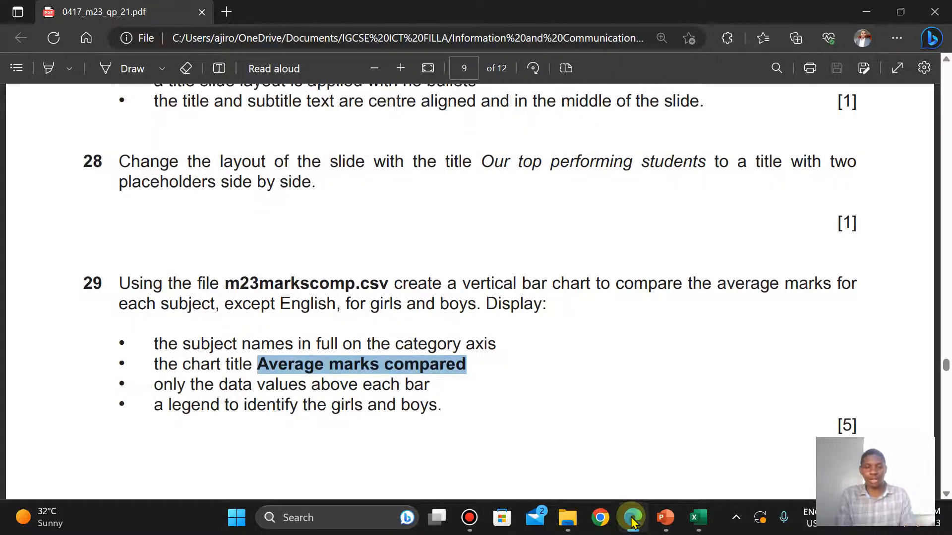
left_click(632, 518)
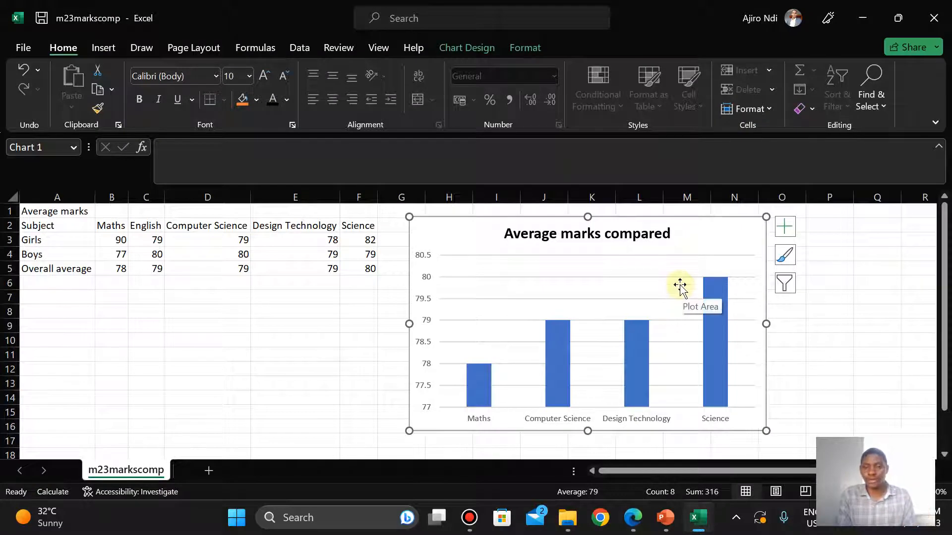
left_click(785, 232)
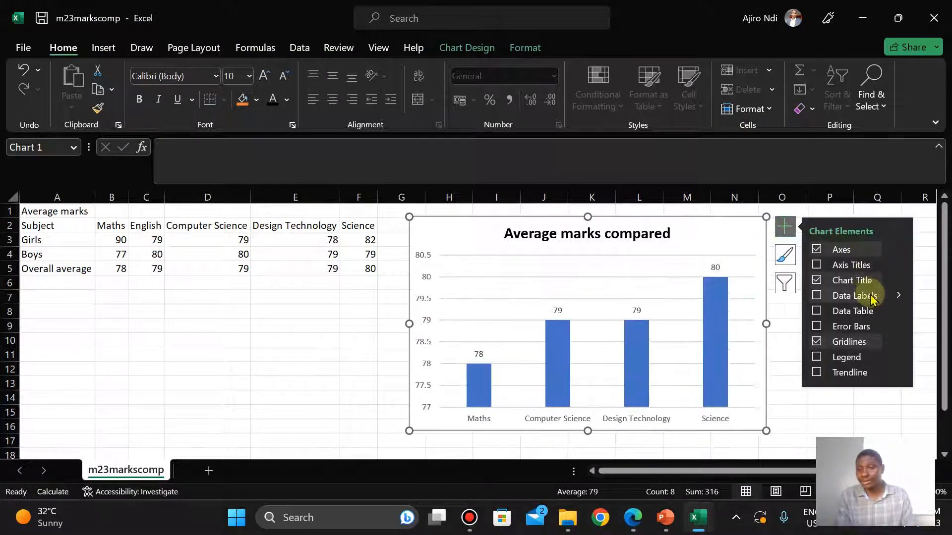
left_click(897, 297)
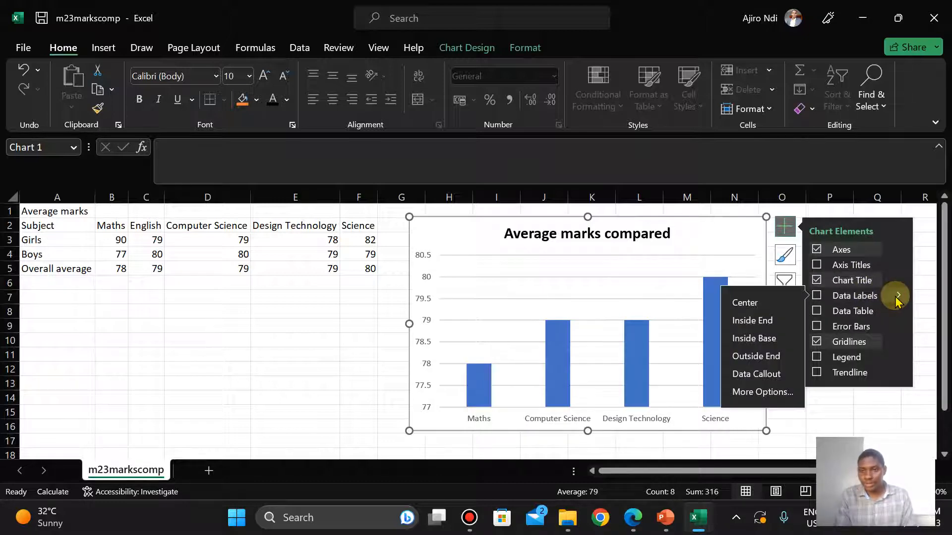
left_click(766, 362)
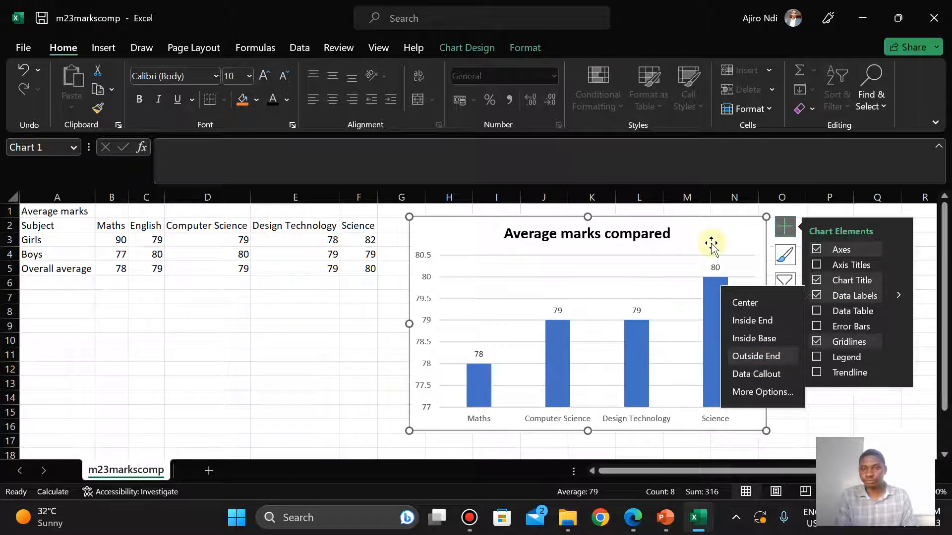
left_click(786, 229)
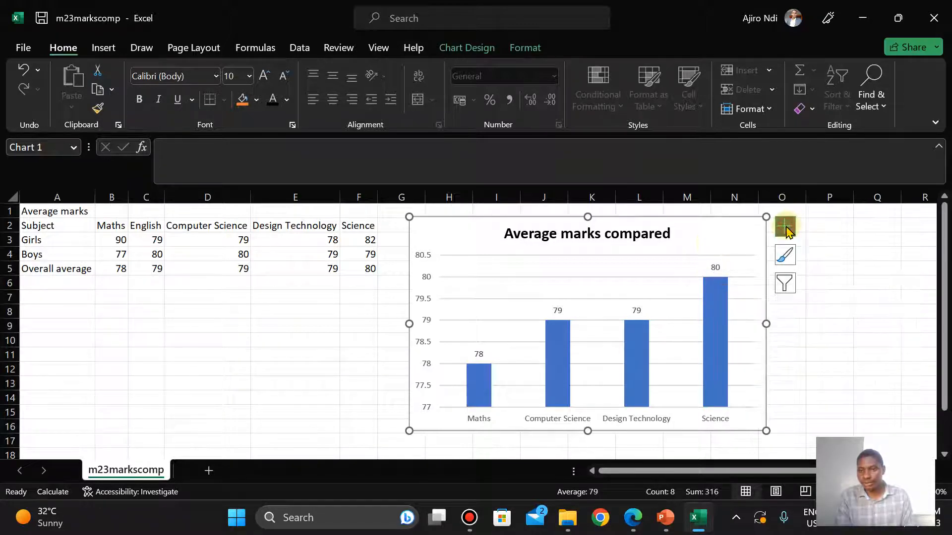
left_click(635, 528)
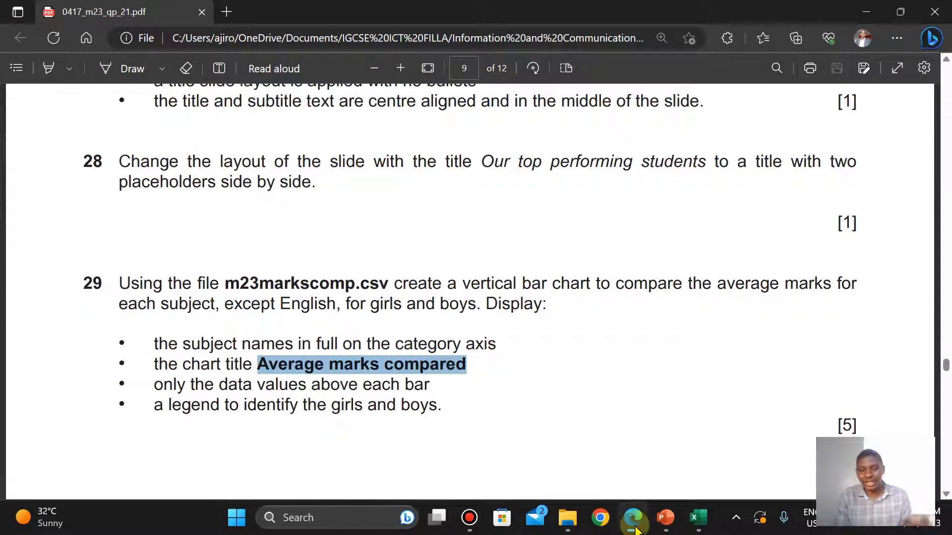
left_click(634, 526)
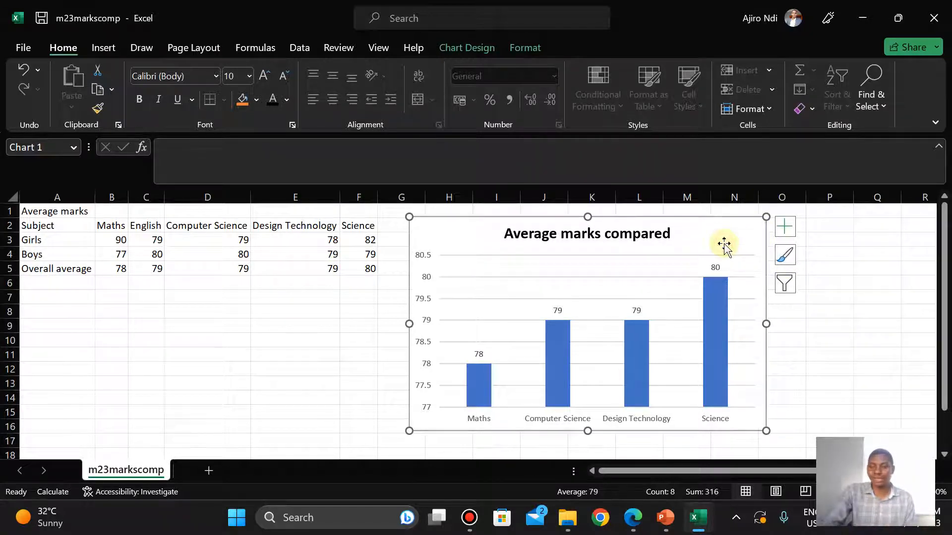
- Delete the overall-average chart from the worksheet and recheck question 29's chart requirements in the exam paper
key("Delete")
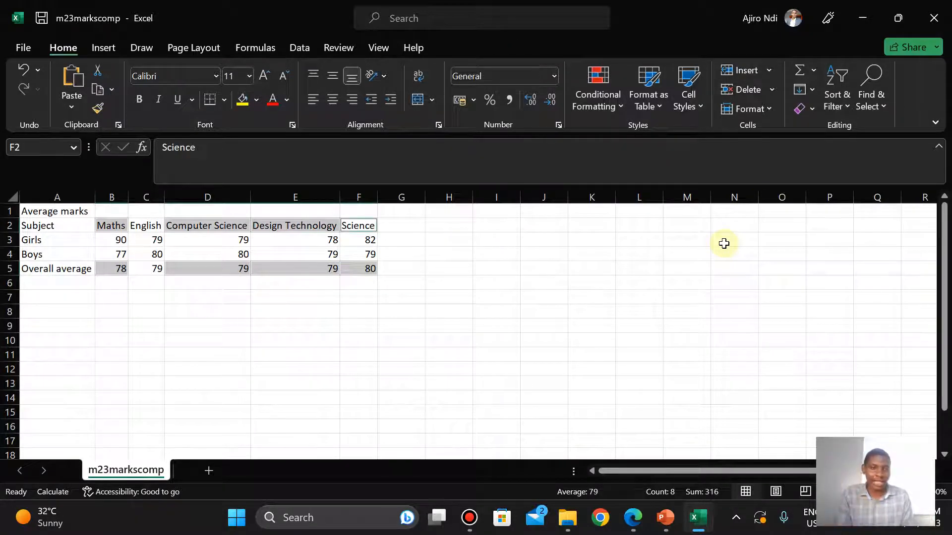
left_click(365, 299)
left_click(625, 524)
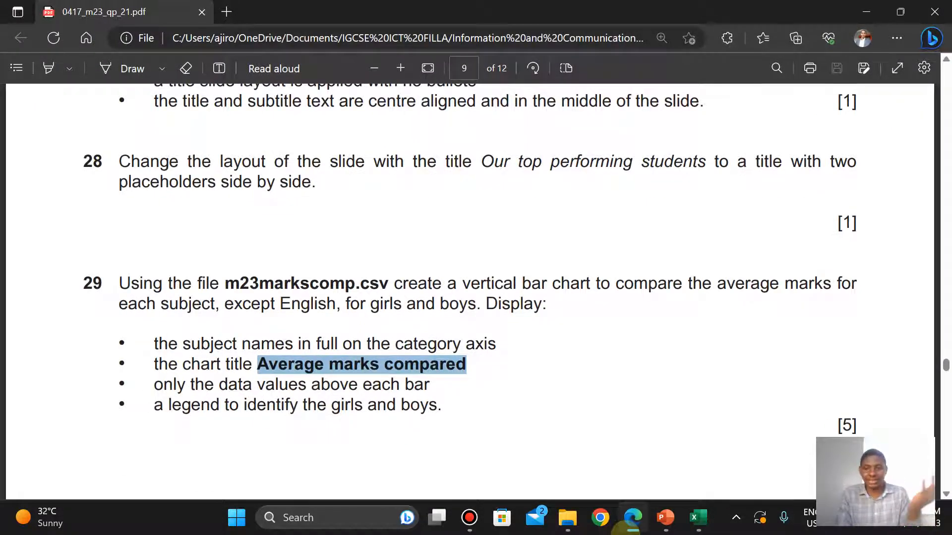
left_click(626, 524)
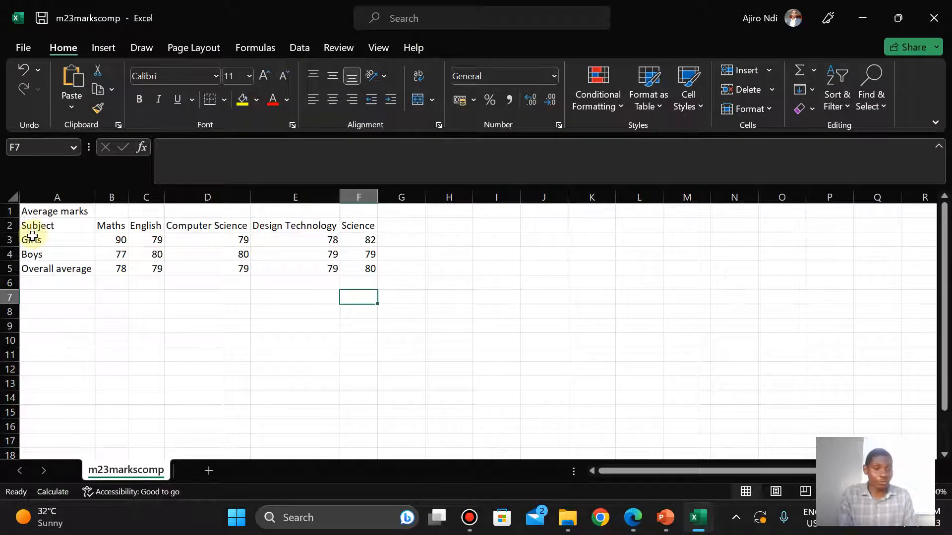
- Insert a 2-D clustered column chart of the girls' and boys' marks for every subject except English, and place it beside the data
left_click(28, 241)
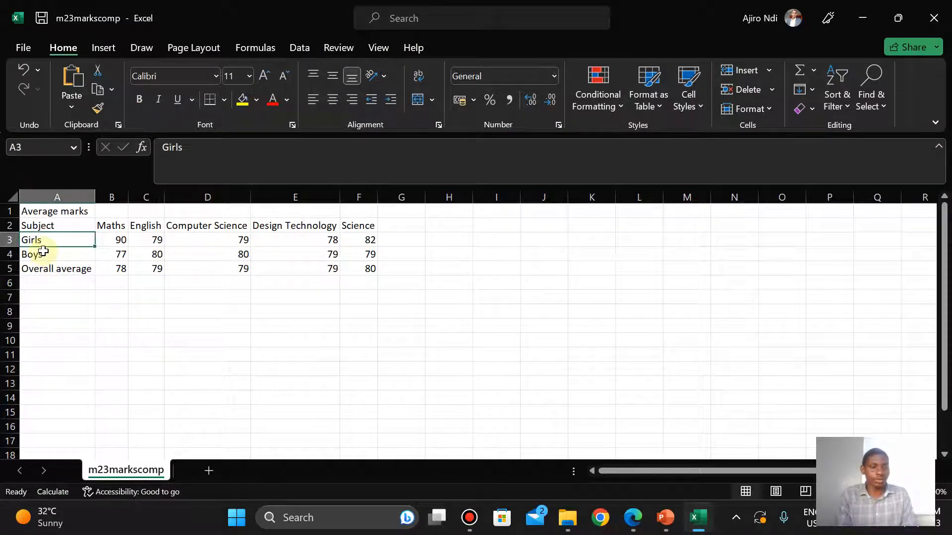
left_click_drag(41, 241, 47, 254)
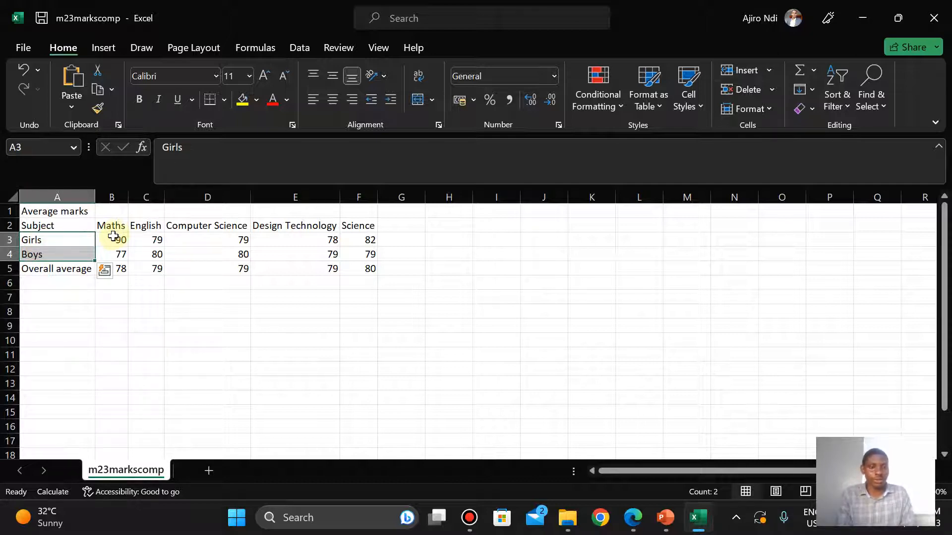
left_click_drag(113, 237, 112, 252)
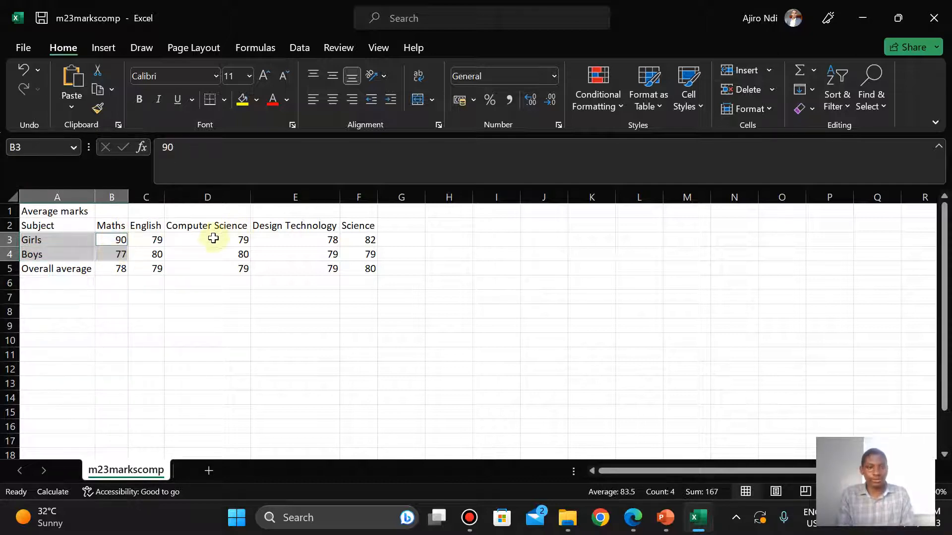
mouse_move(214, 239)
left_mouse_down()
mouse_move(214, 263)
mouse_move(215, 253)
left_mouse_up()
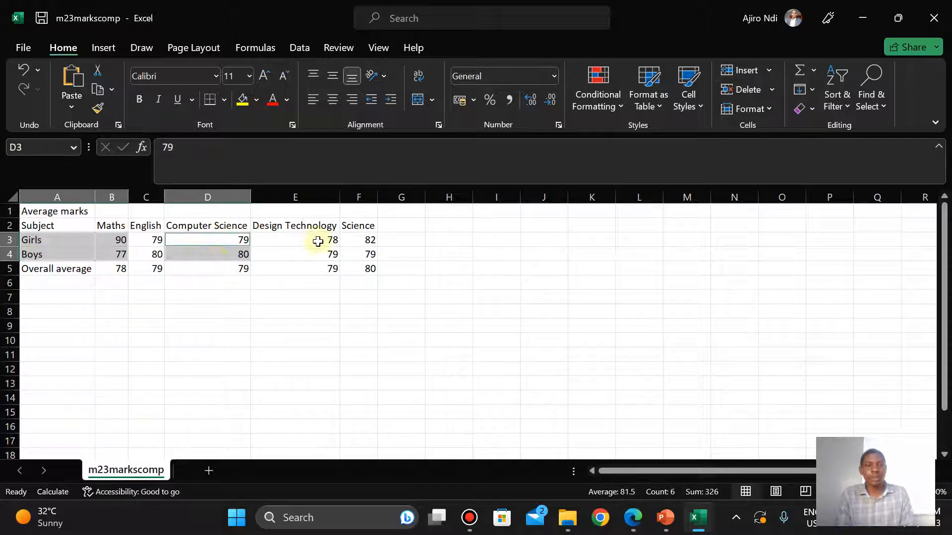
left_click_drag(311, 237, 355, 253)
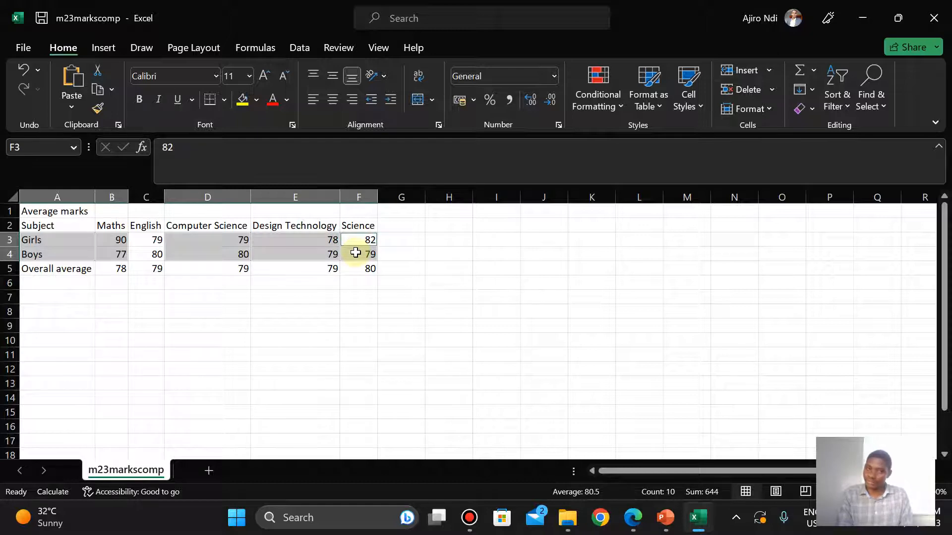
left_click(100, 49)
left_click(422, 73)
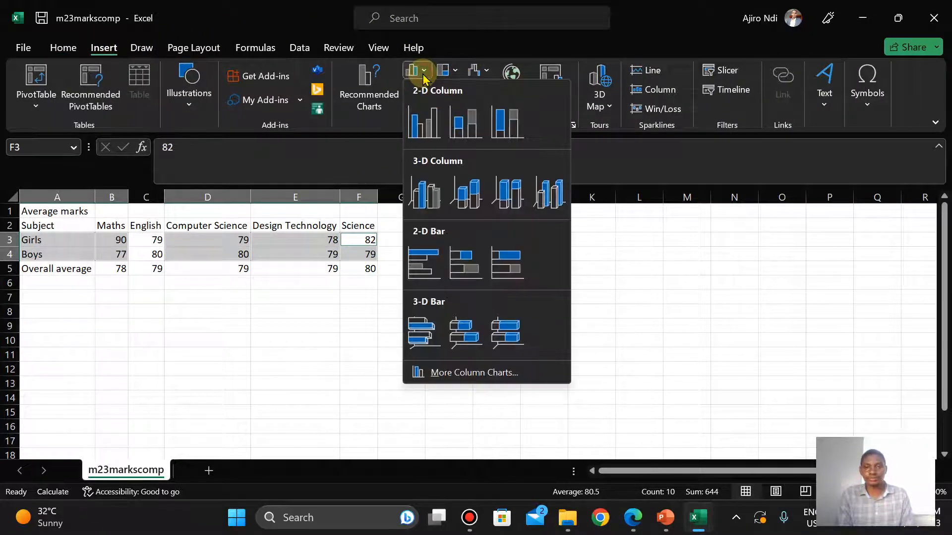
left_click(423, 122)
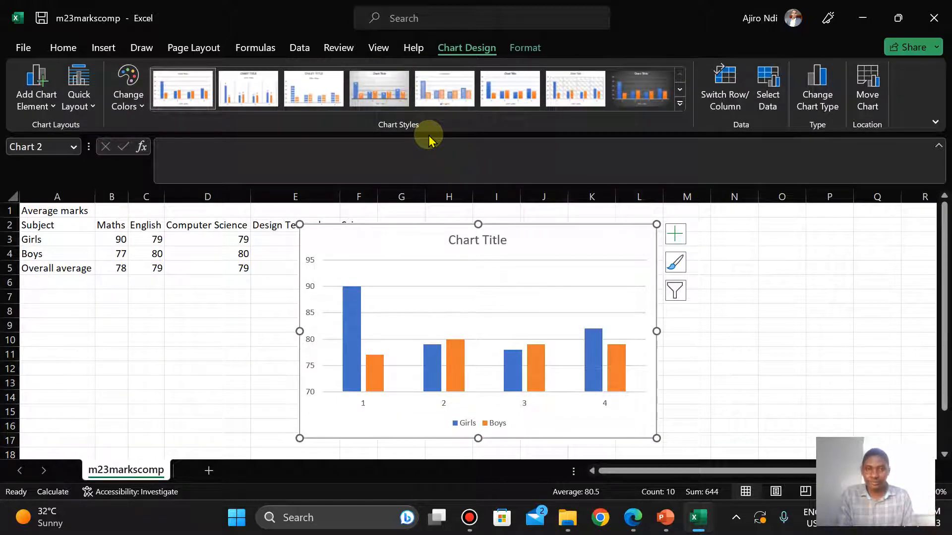
left_click_drag(549, 240, 667, 235)
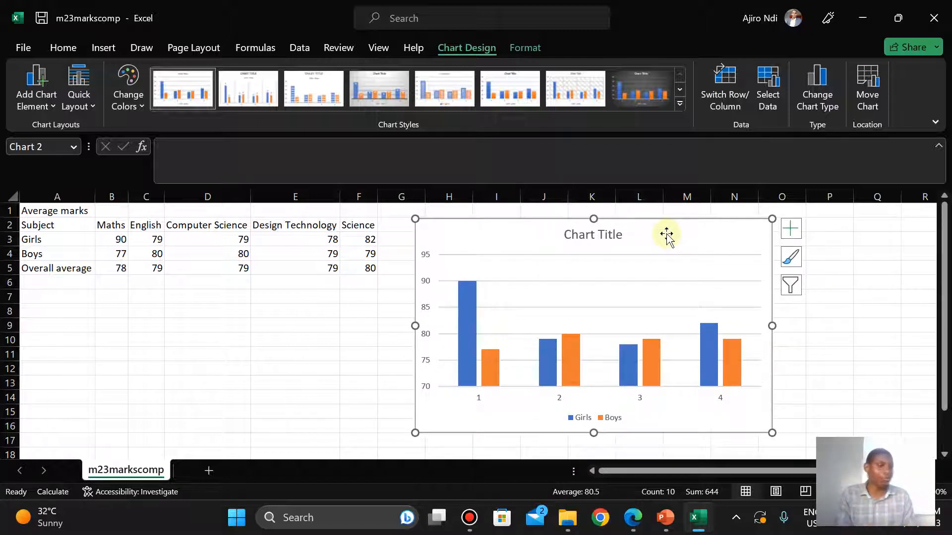
- Copy "Average marks compared" from question 29 of the exam paper and replace the new girls-and-boys chart's placeholder title with it in Excel
left_click(632, 518)
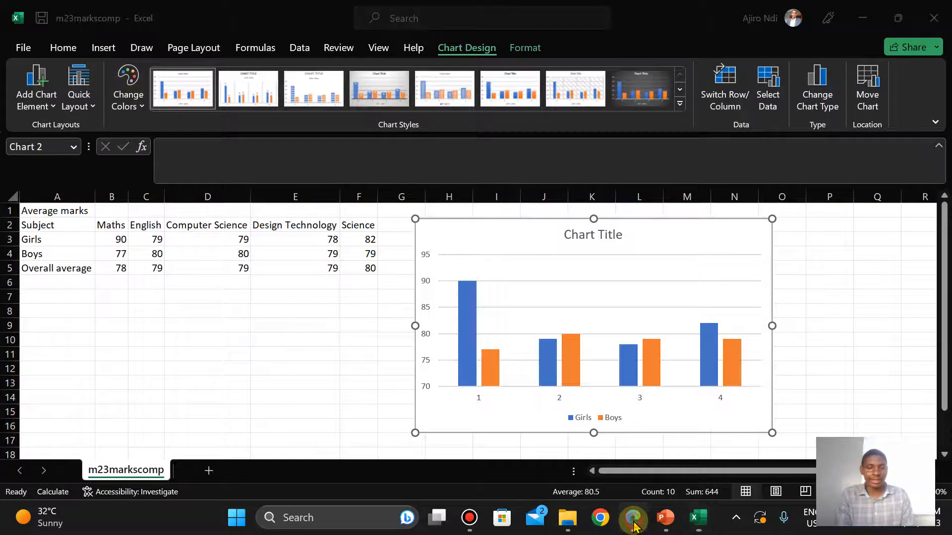
right_click(283, 365)
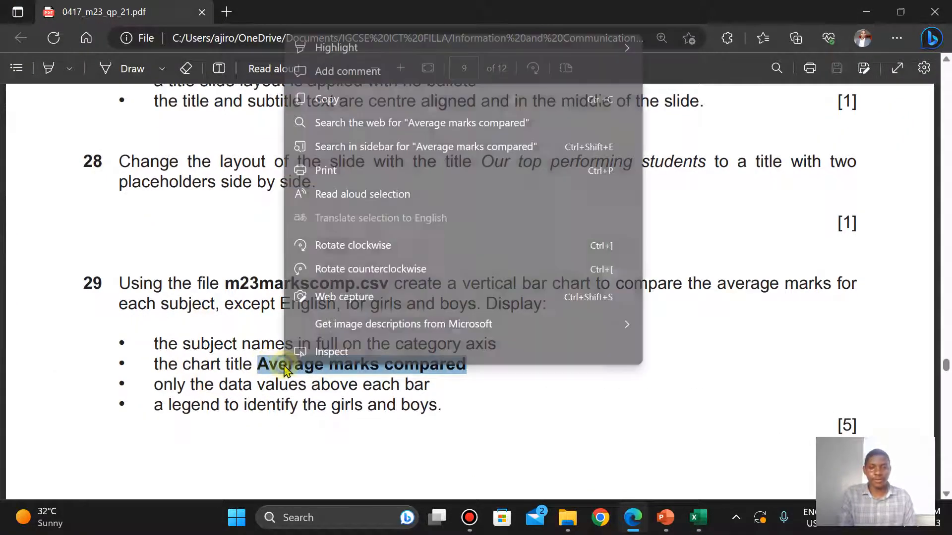
left_click(322, 98)
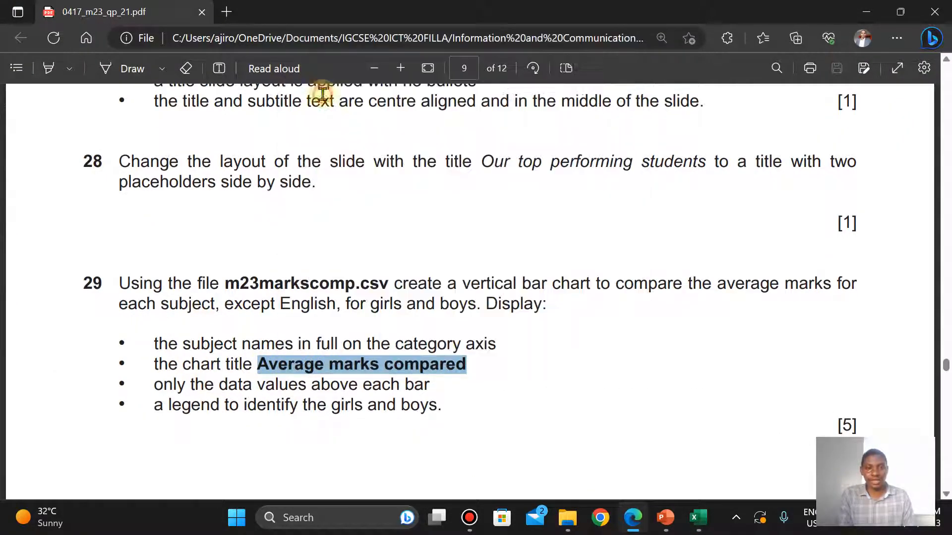
left_click(708, 441)
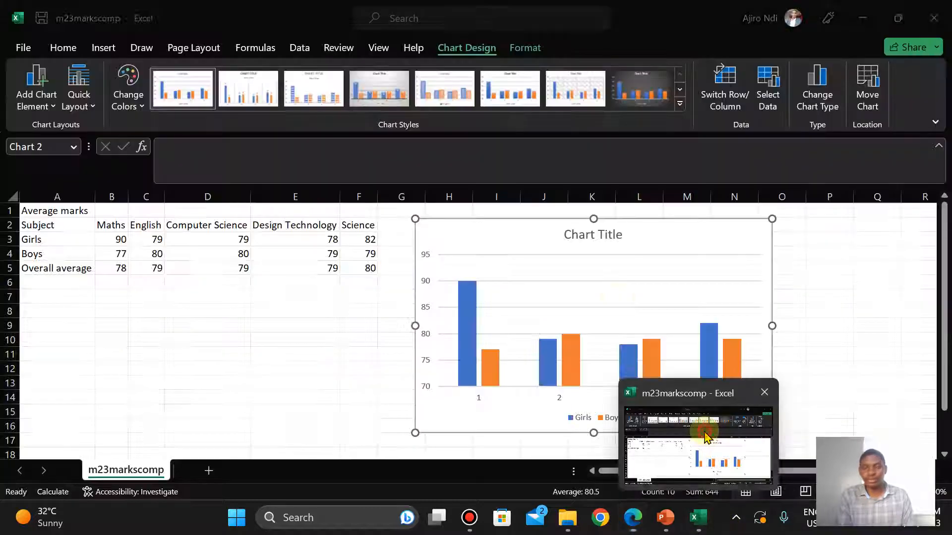
double_click(583, 236)
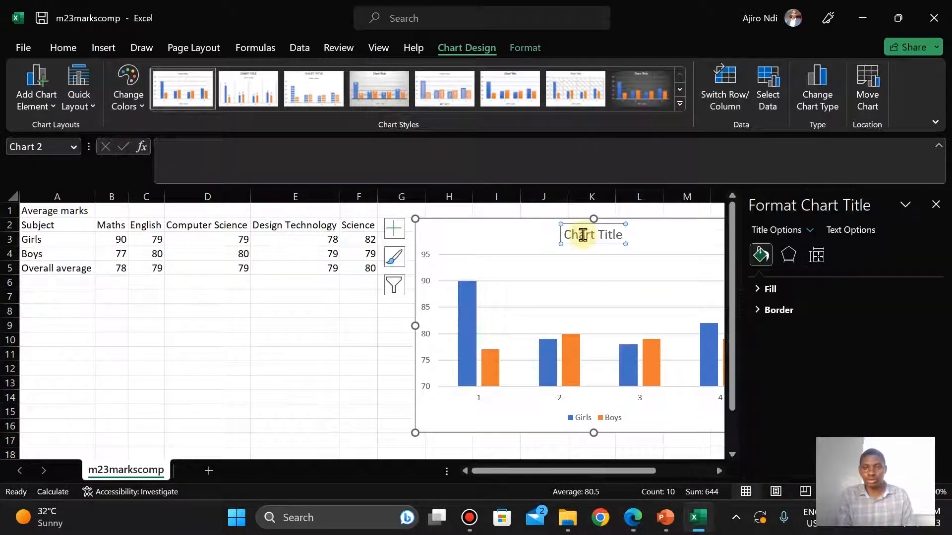
left_click(593, 232)
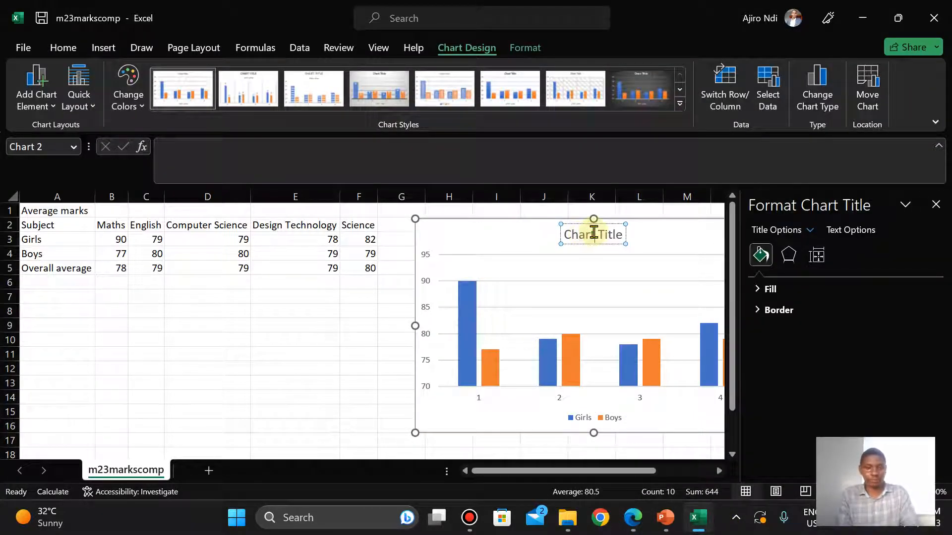
triple_click(594, 234)
right_click(594, 237)
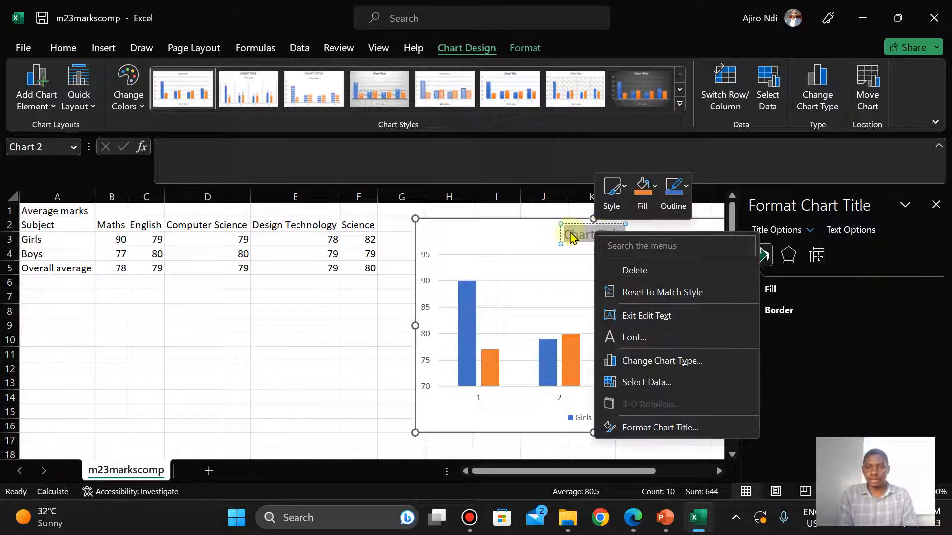
key("Escape")
type("Average marks compared")
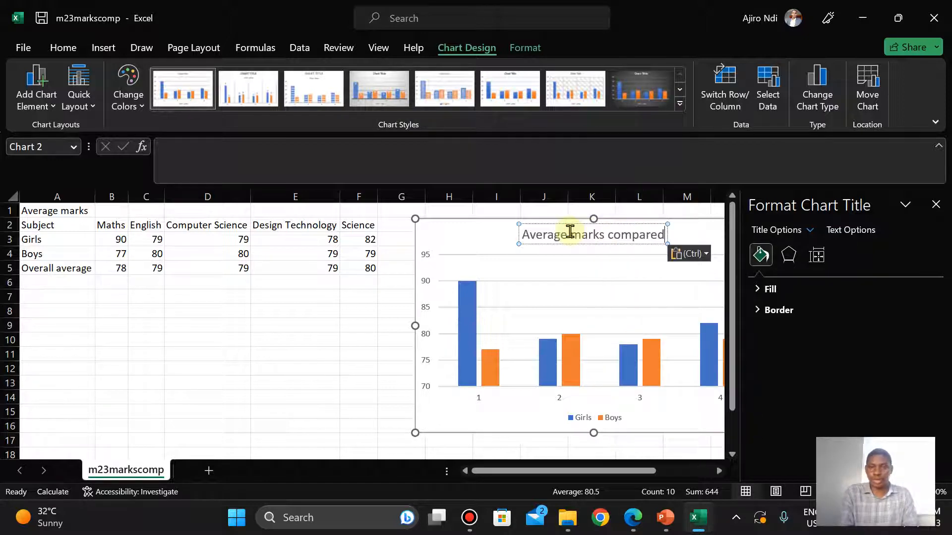
left_click(936, 204)
left_click(491, 241)
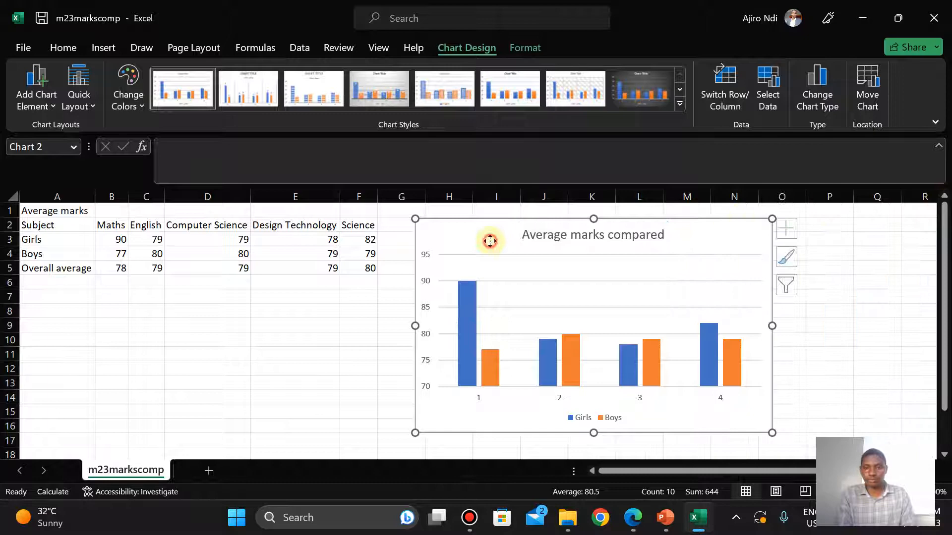
- Format the title of the girls-and-boys chart in black, bold, 16-point text
left_click(568, 233)
left_click(63, 47)
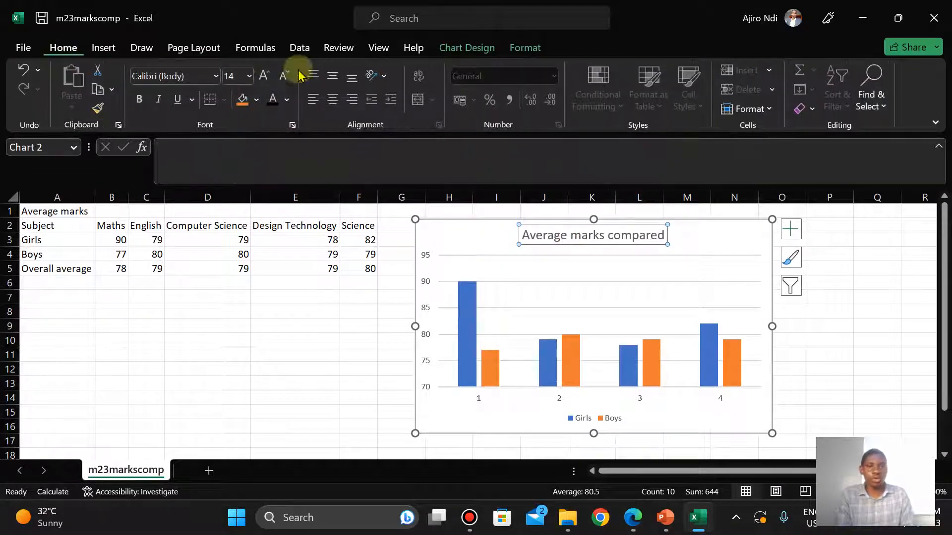
left_click(273, 102)
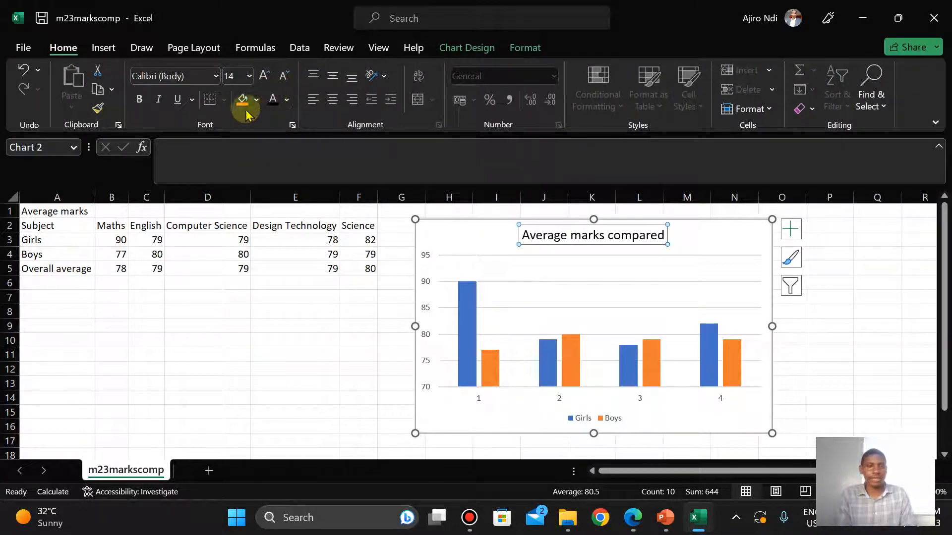
left_click(139, 101)
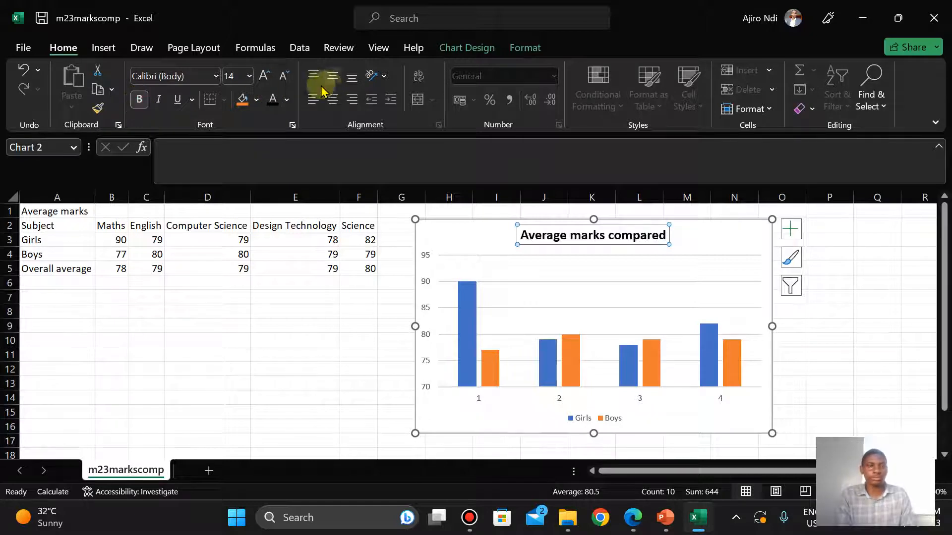
left_click(249, 75)
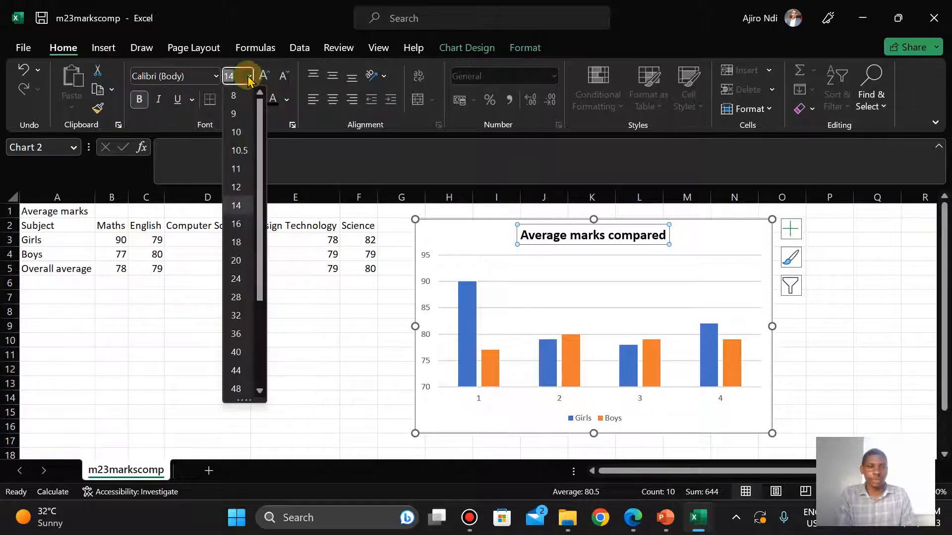
left_click(237, 226)
left_click(705, 241)
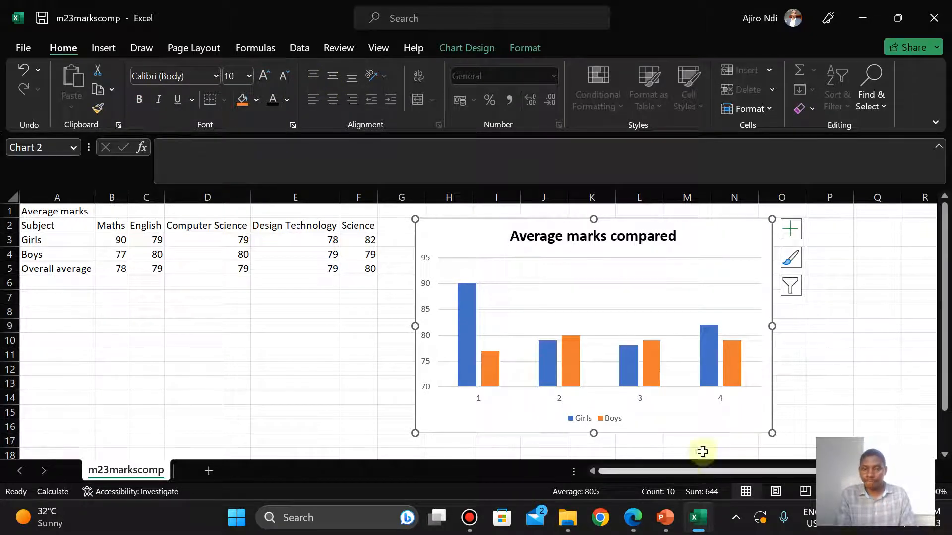
- Add data labels at the Outside End of the girls' and boys' bars
left_click(795, 229)
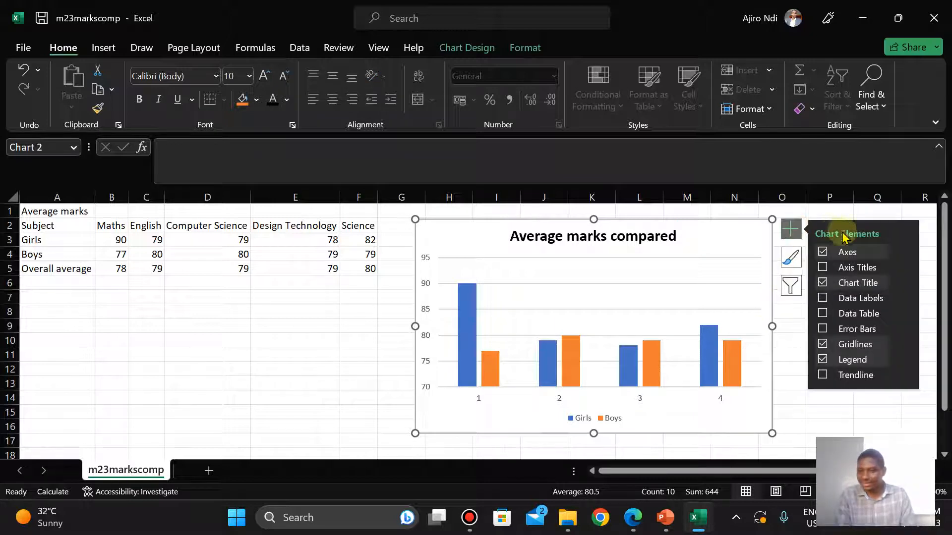
left_click(904, 297)
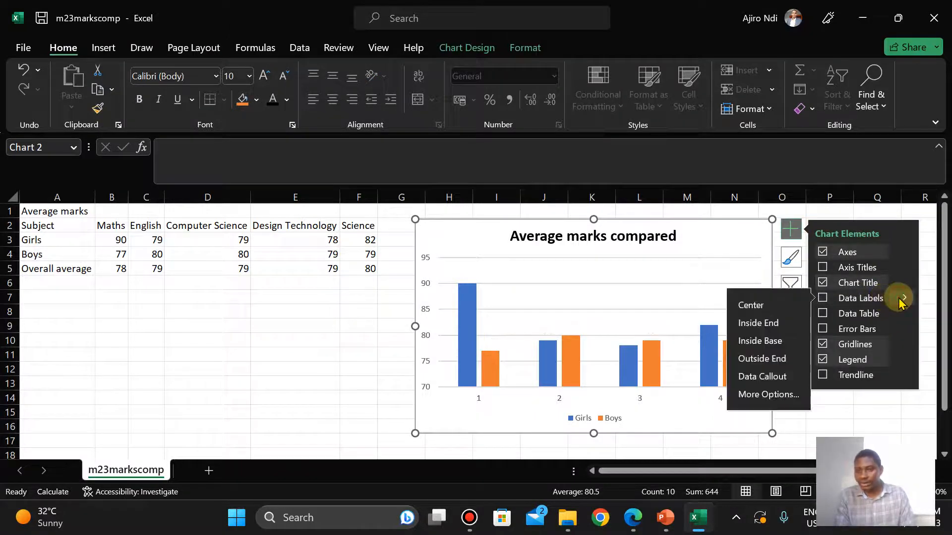
left_click(763, 362)
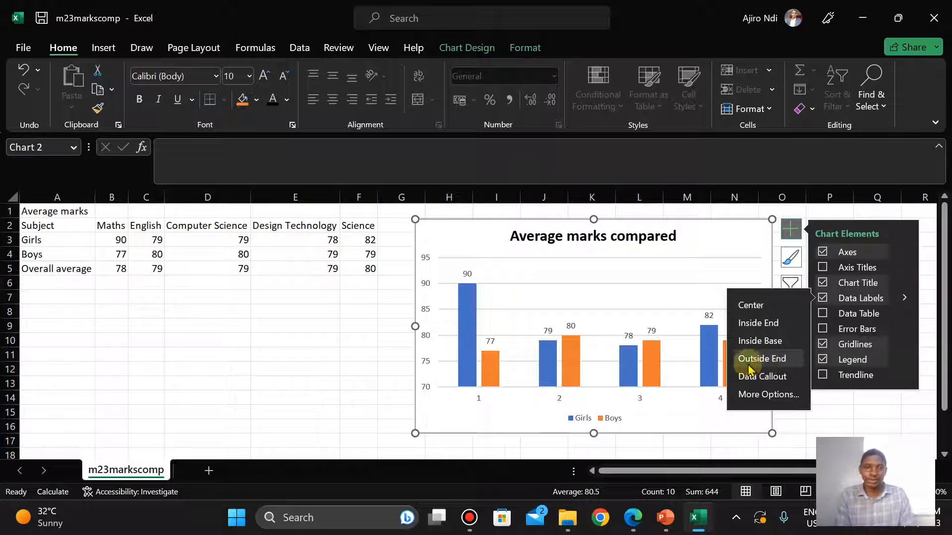
left_click(790, 230)
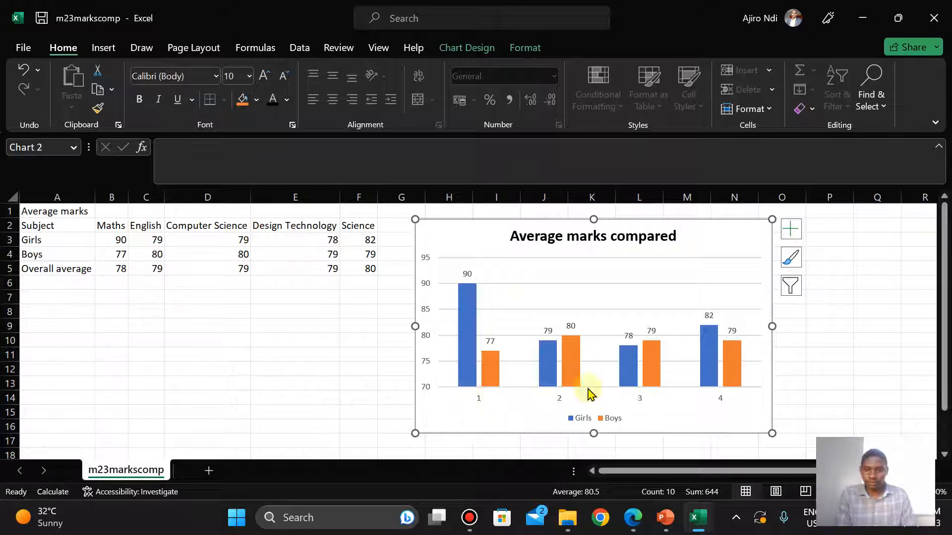
- Check question 29 in the exam paper and set the Excel chart's category axis labels to the Maths, Computer Science, Design Technology and Science headings
left_click(627, 524)
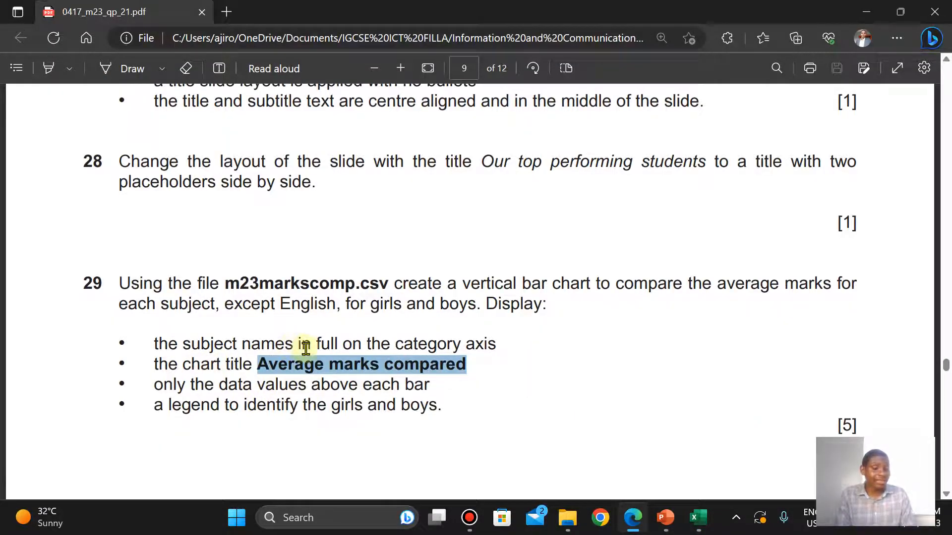
left_click(694, 528)
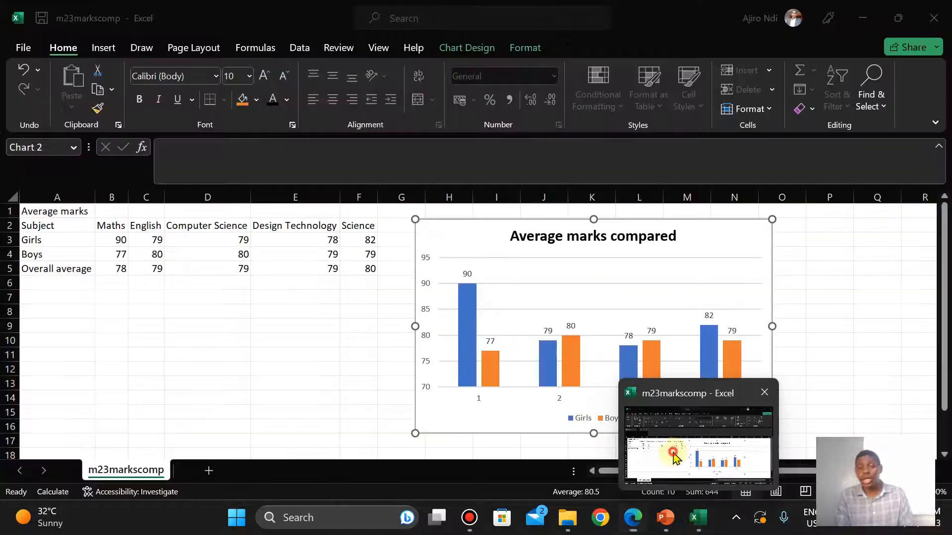
left_click(477, 399)
right_click(477, 400)
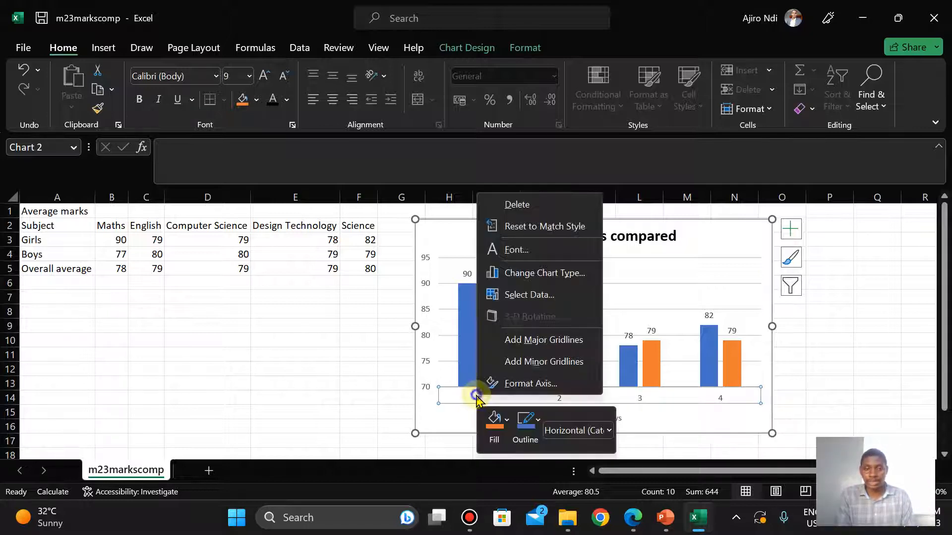
left_click(516, 294)
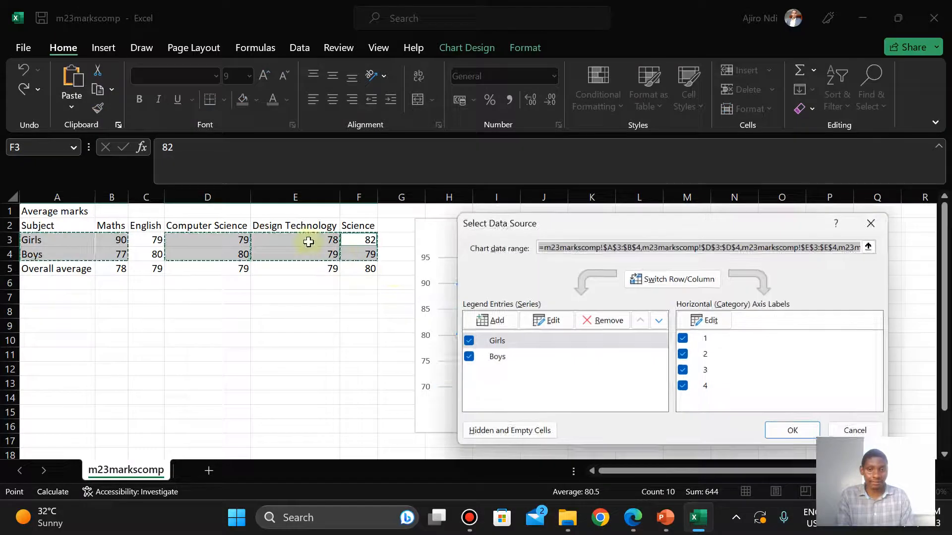
left_click(708, 322)
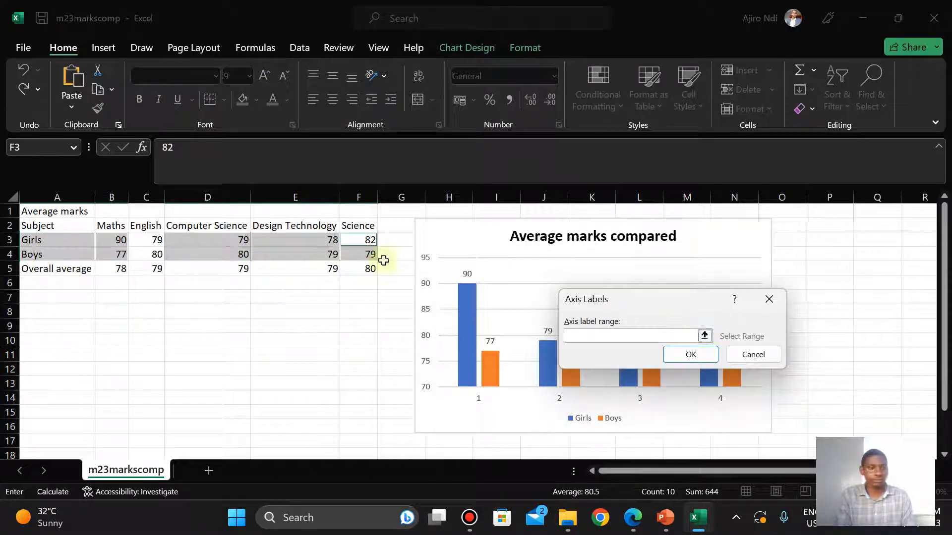
left_click(102, 224)
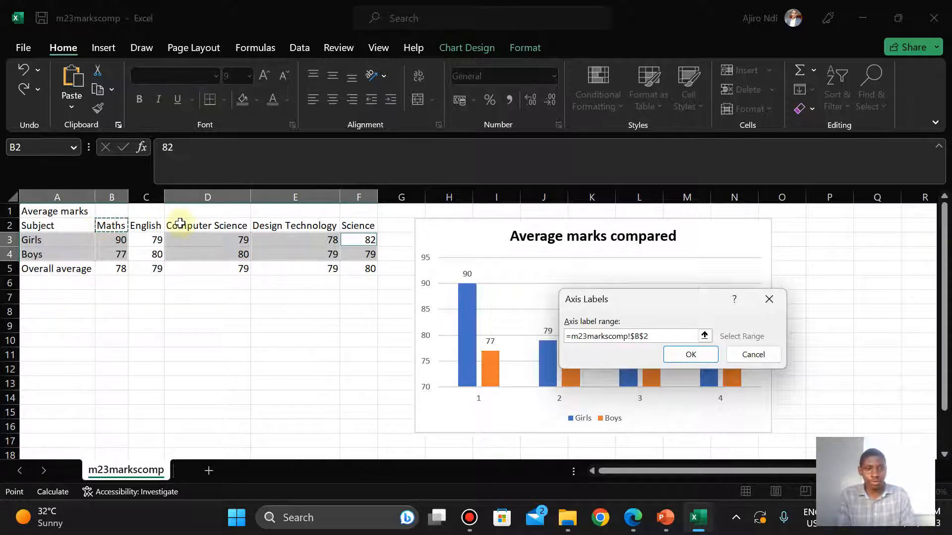
left_click_drag(177, 225, 342, 224)
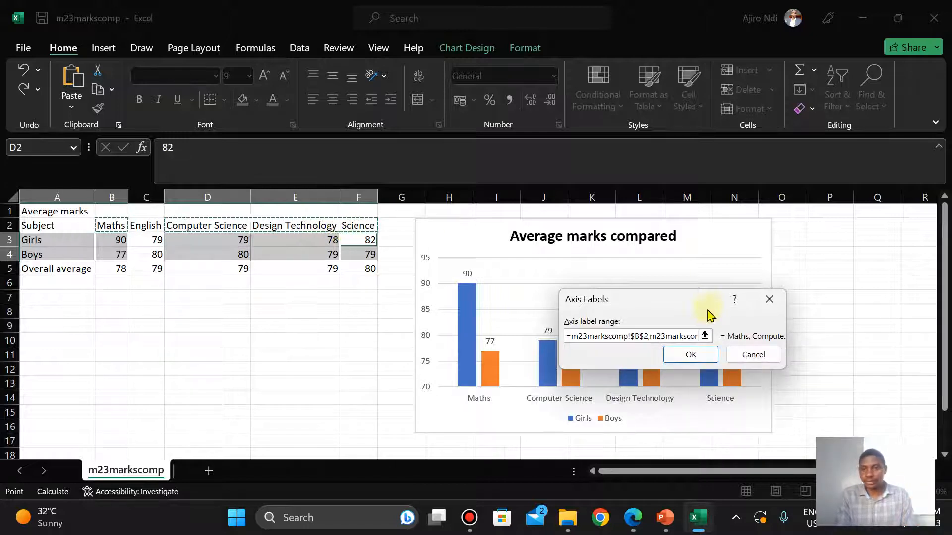
left_click(688, 358)
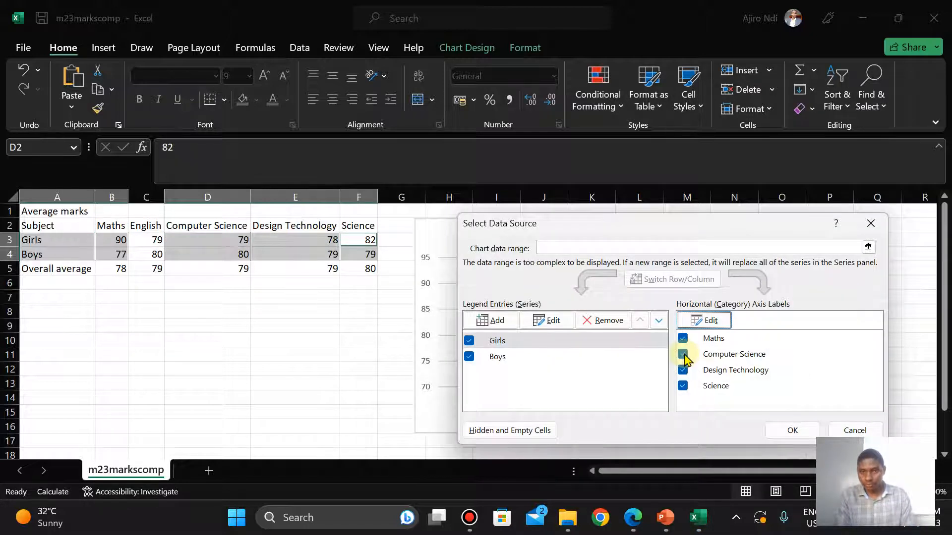
left_click(788, 430)
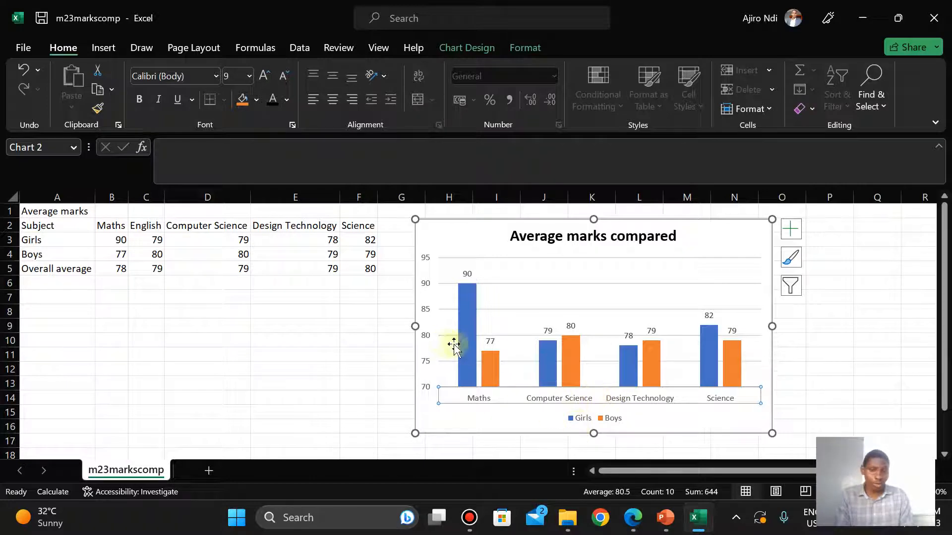
- Review the chart, the rest of question 29 and question 30's instructions and sample slide in the exam paper
mouse_move(473, 356)
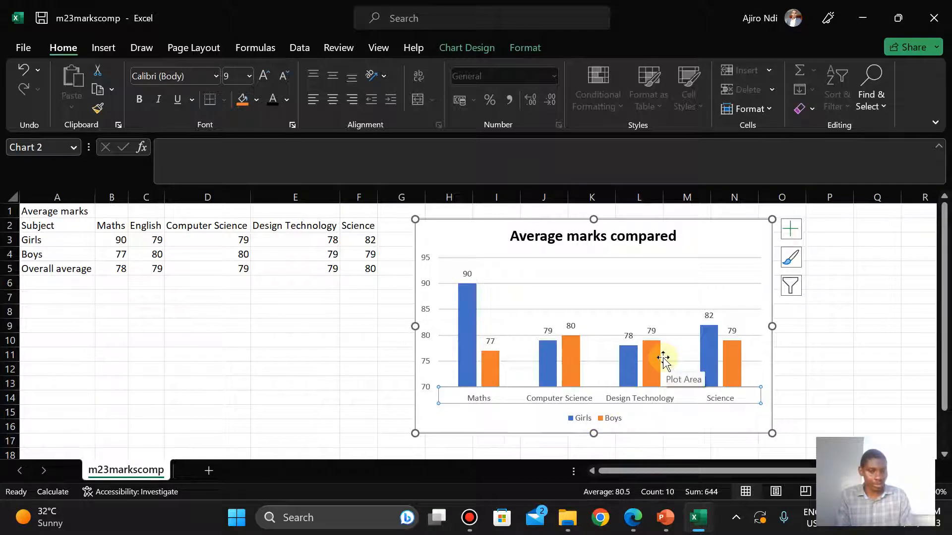
mouse_move(502, 374)
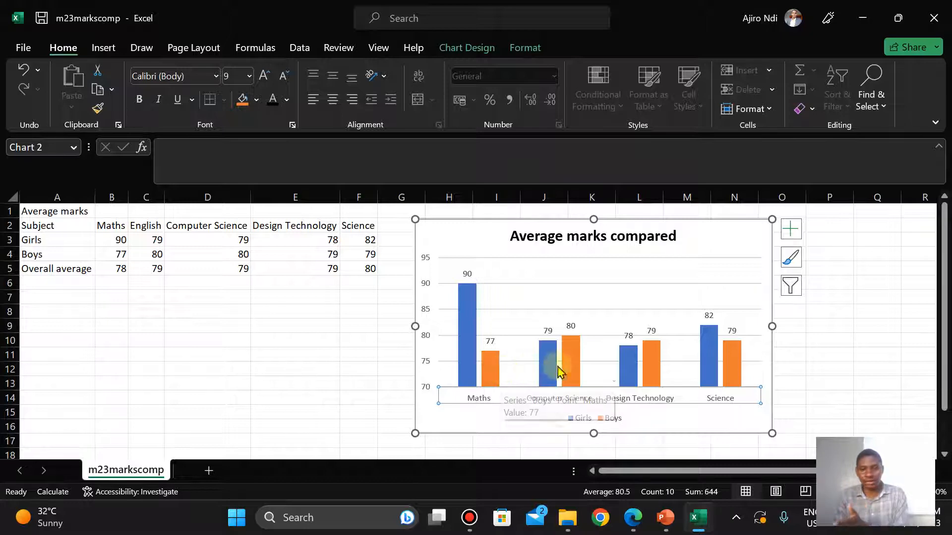
left_click(634, 526)
key("Down")
key("Down")
key("Down")
key("Down")
key("Down")
key("Down")
key("Down")
key("Down")
key("Down")
key("Down")
key("Down")
key("Down")
key("Down")
key("Down")
key("Down")
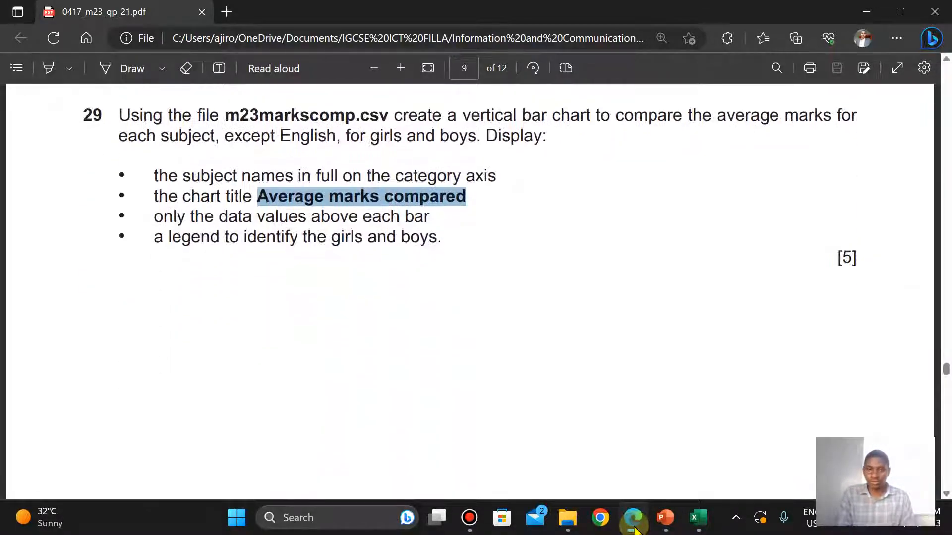
key("Down")
key("Down")
key("Down")
key("Down")
key("Down")
key("Down")
key("Down")
key("Down")
key("Down")
key("Down")
key("Down")
key("Down")
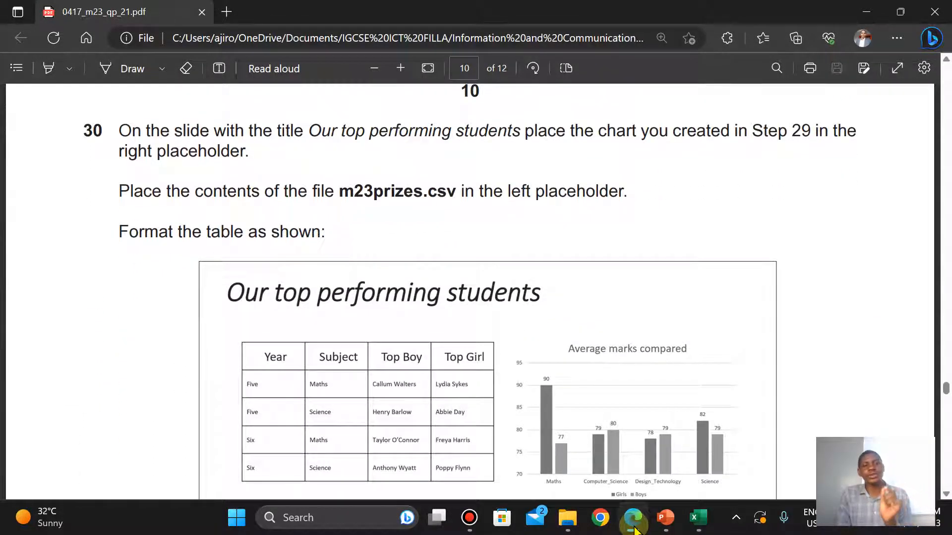
key("Up")
key("Up")
key("Up")
key("Up")
key("Up")
key("Up")
key("Up")
key("Up")
key("Up")
key("Up")
key("Up")
key("Up")
key("Up")
key("Up")
key("Up")
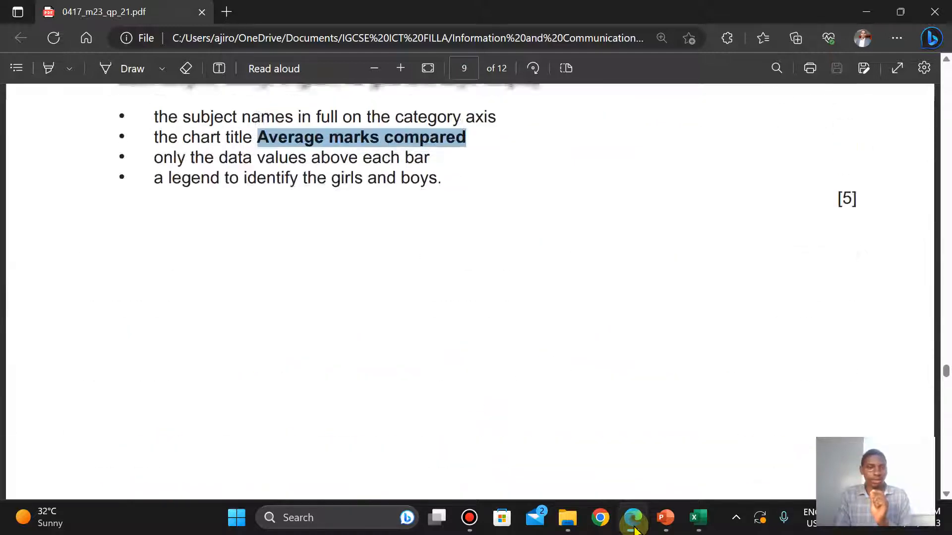
- Copy the finished girls-and-boys chart in Excel and switch to the "Our top performing students" slide in PowerPoint
left_click(708, 528)
left_click(708, 528)
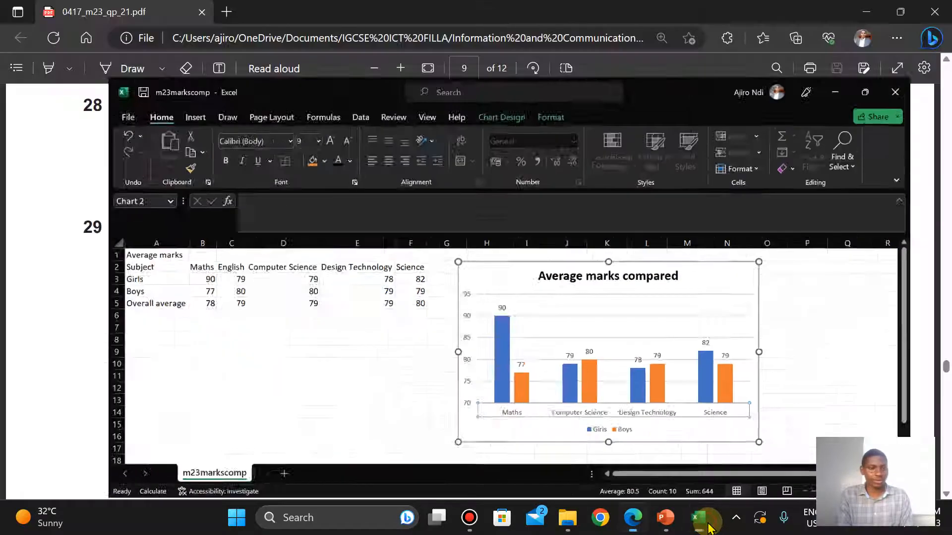
left_click(709, 528)
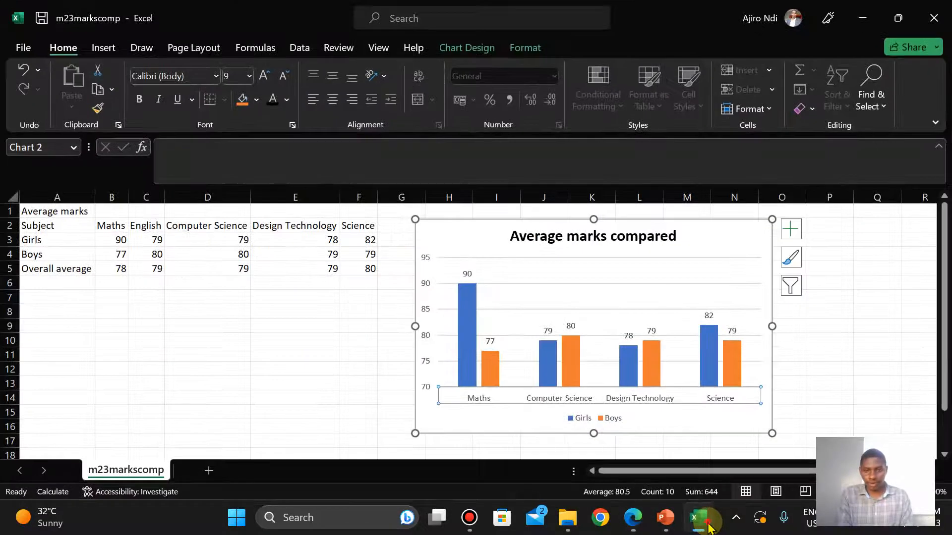
left_click(709, 529)
left_click(709, 528)
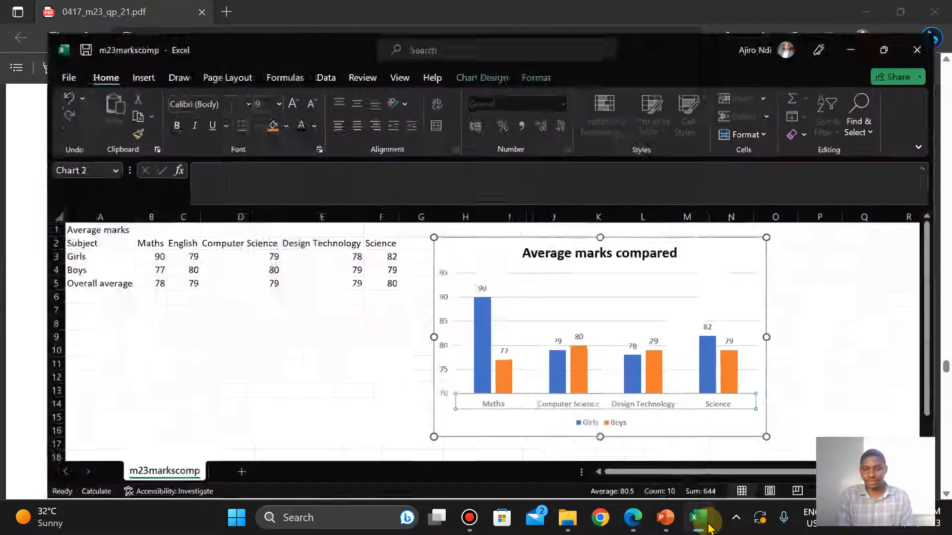
right_click(700, 241)
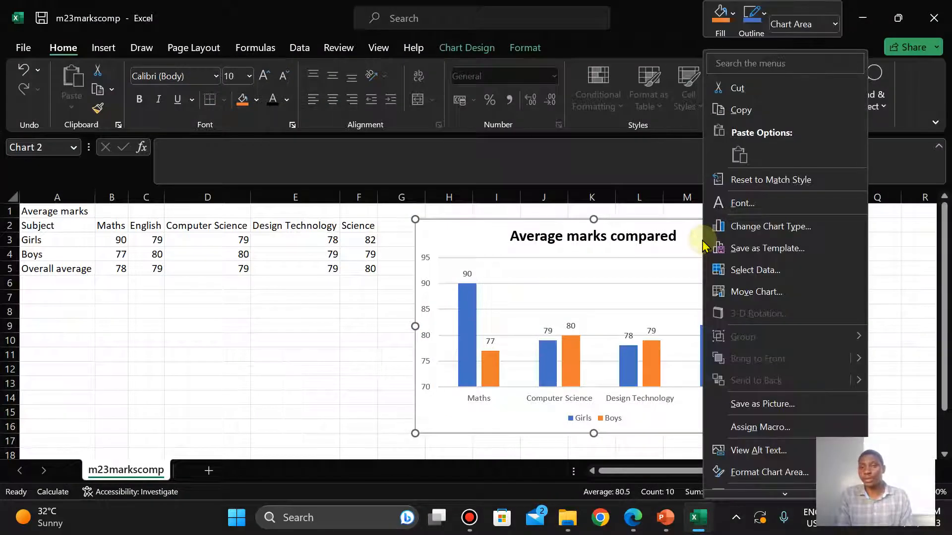
left_click(736, 113)
left_click(632, 520)
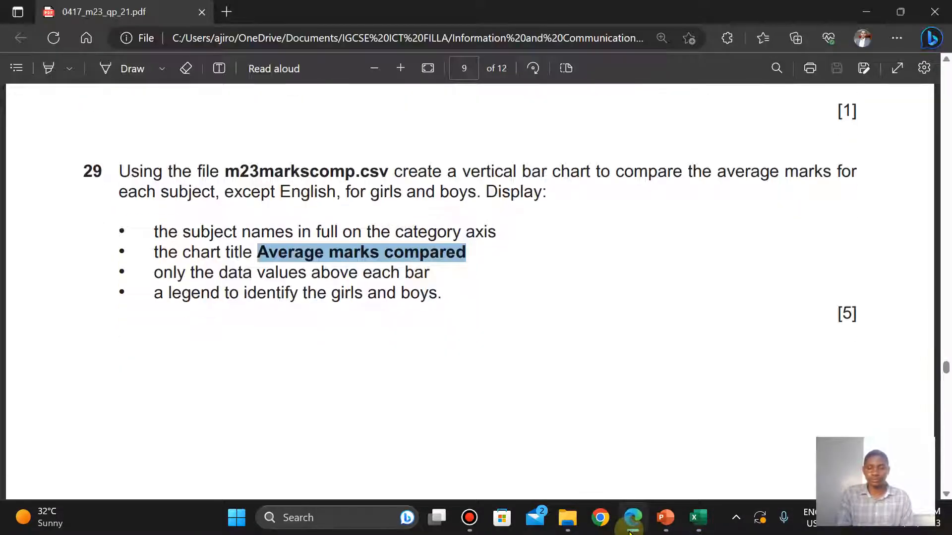
scroll(629, 533, "down", 13)
scroll(629, 534, "up", 1)
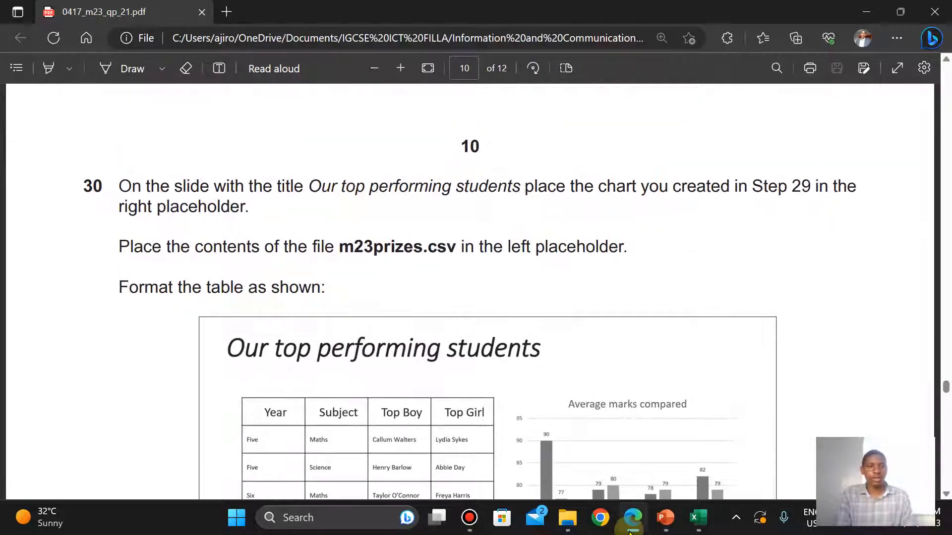
scroll(629, 533, "down", 1)
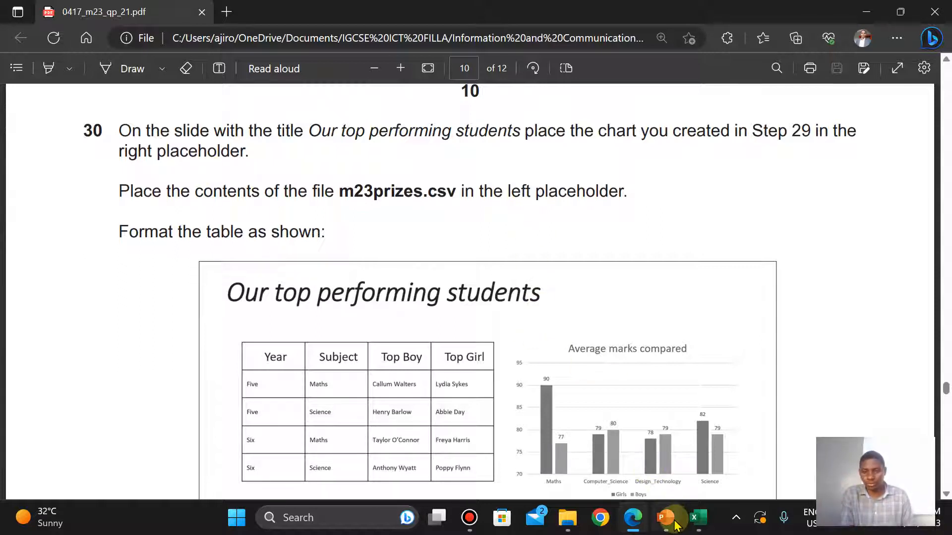
mouse_move(674, 520)
left_click(663, 414)
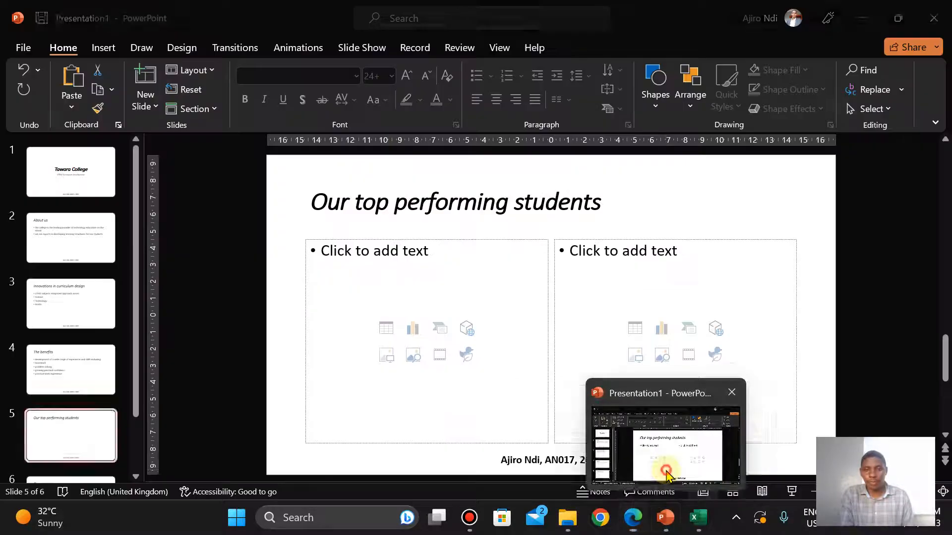
- Try pasting the copied chart into the slide's right placeholder with the default paste format, and undo the paste
left_click(619, 276)
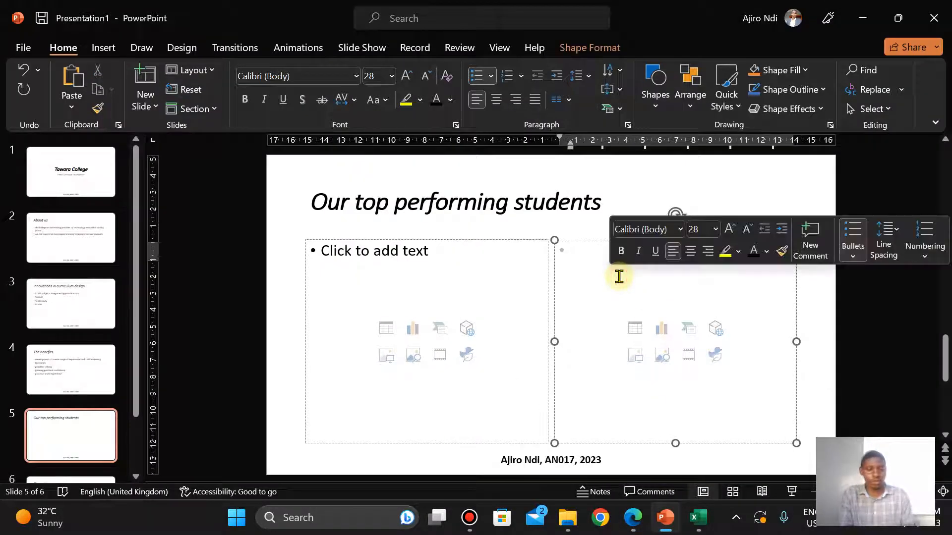
key("ctrl+v")
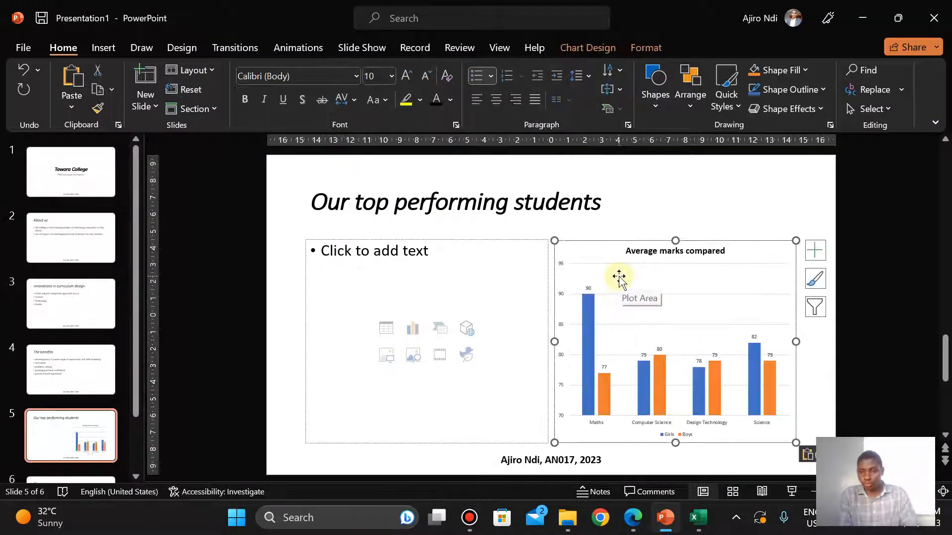
left_click(693, 191)
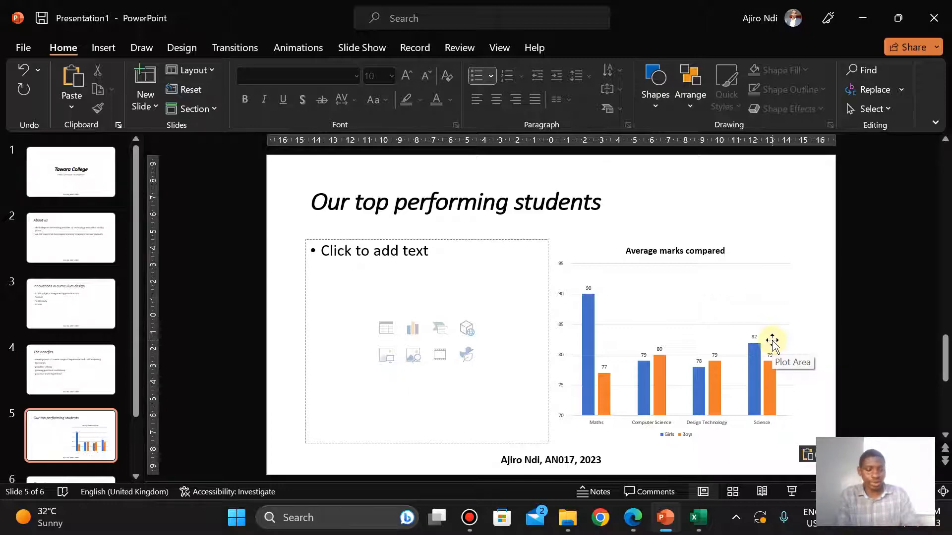
key("ctrl+z")
- Paste the copied chart into the right placeholder of the "Our top performing students" slide, using the destination theme and embedding the workbook
left_click(620, 259)
right_click(620, 261)
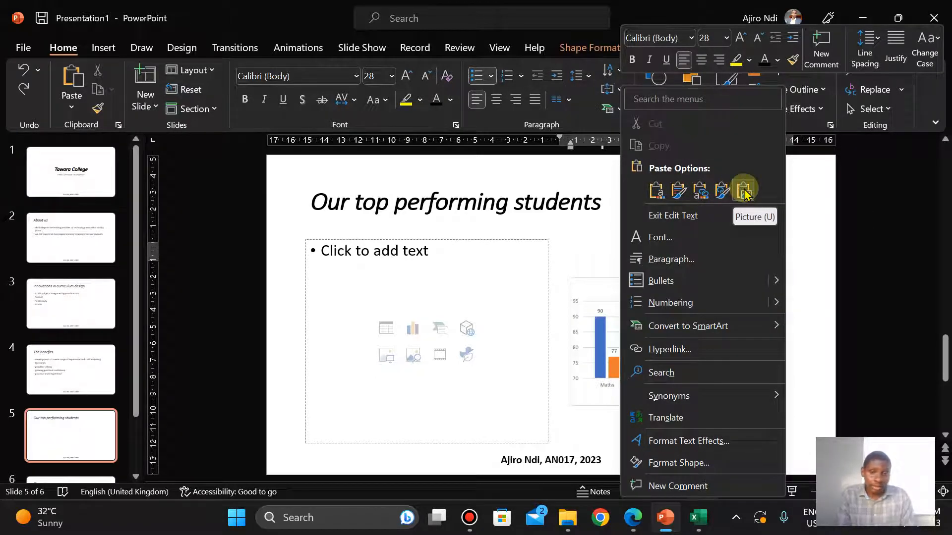
left_click(657, 193)
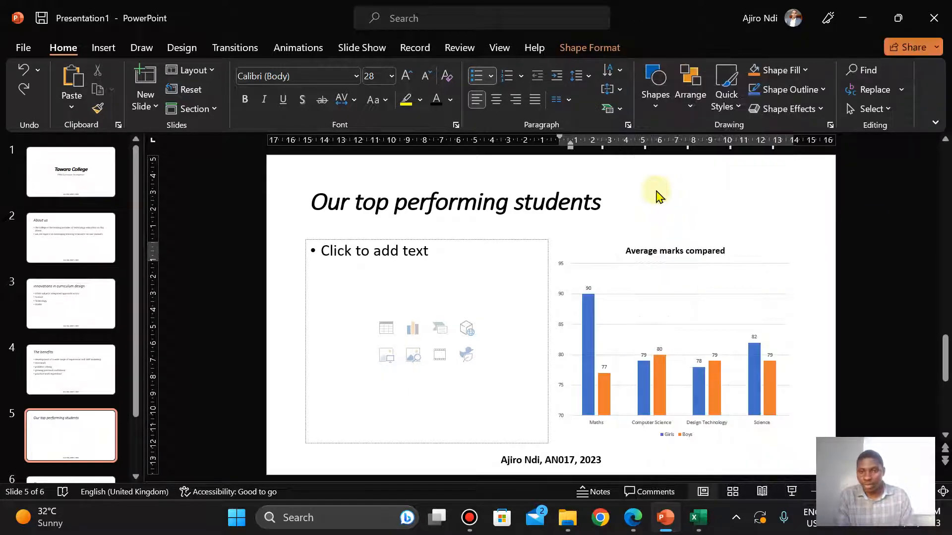
left_click(816, 408)
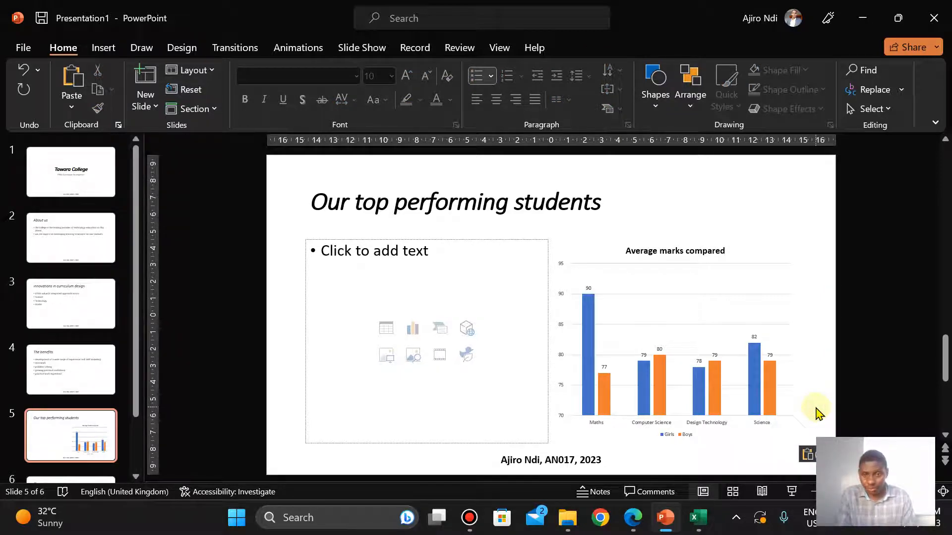
- Check question 30's table instructions in the exam paper and save the m23markscomp workbook in Excel
left_click(638, 523)
key("Down")
key("Down")
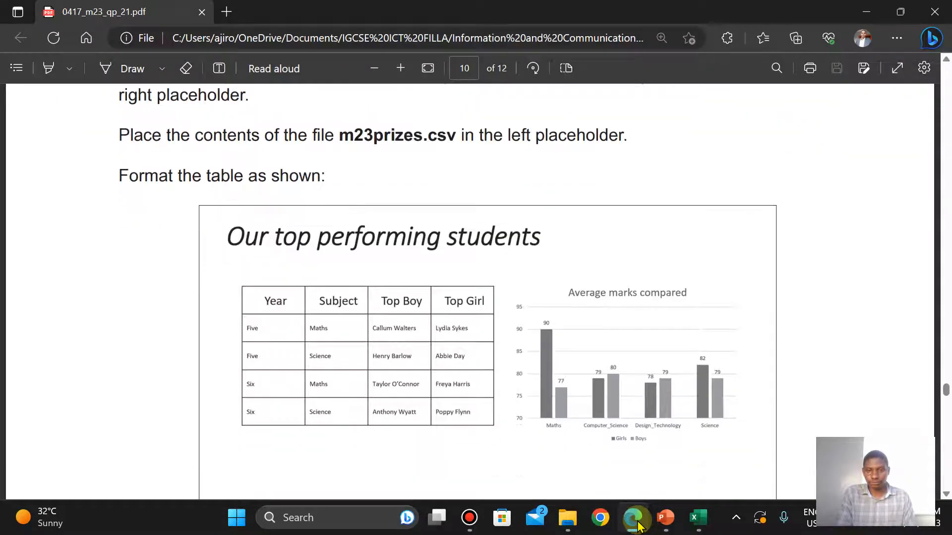
key("Up")
key("Up")
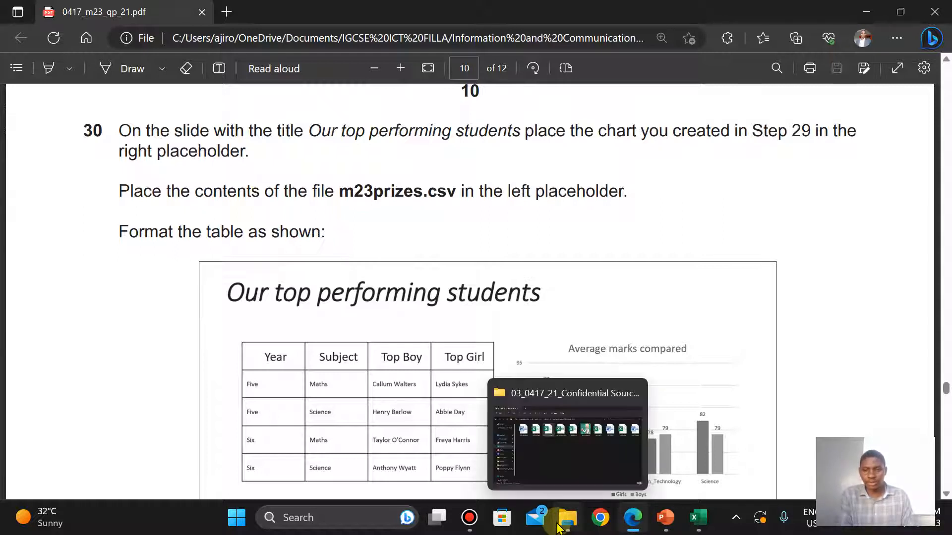
left_click(704, 520)
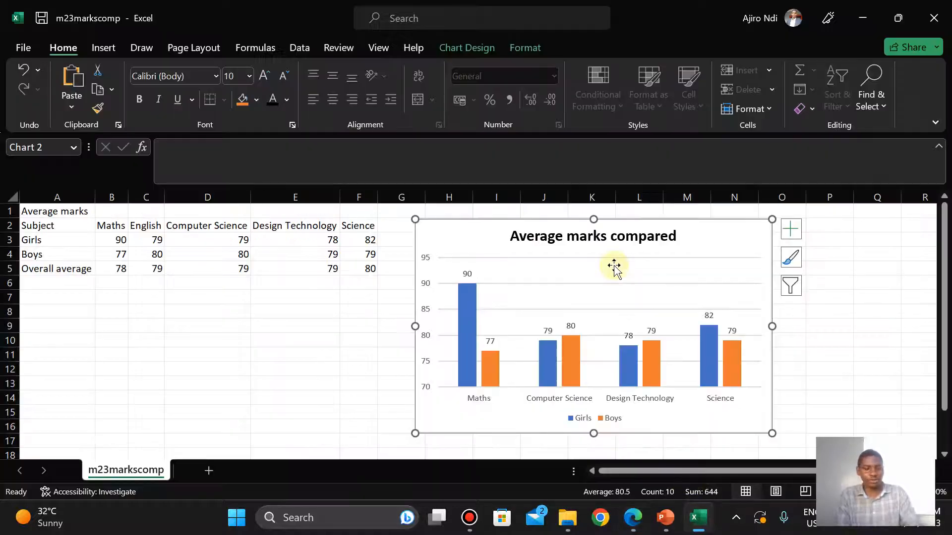
left_click(23, 48)
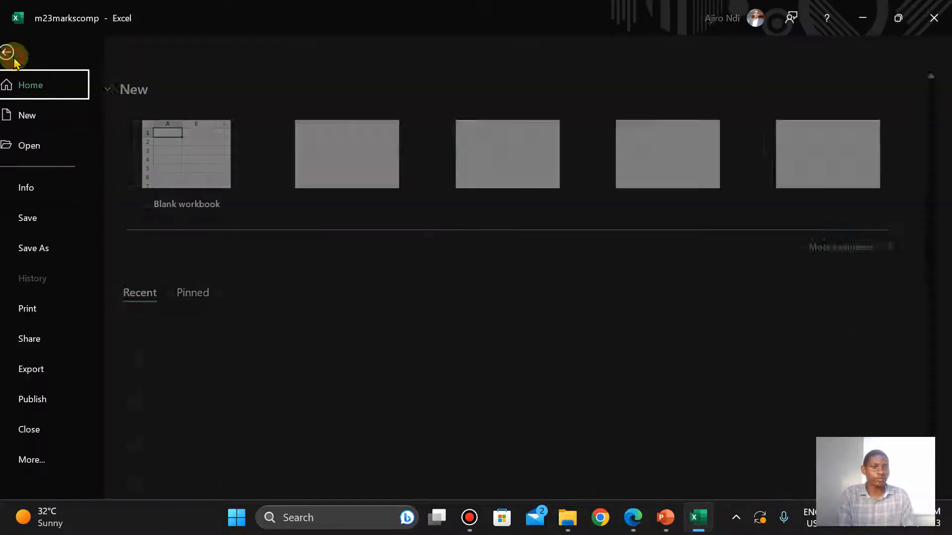
left_click(48, 230)
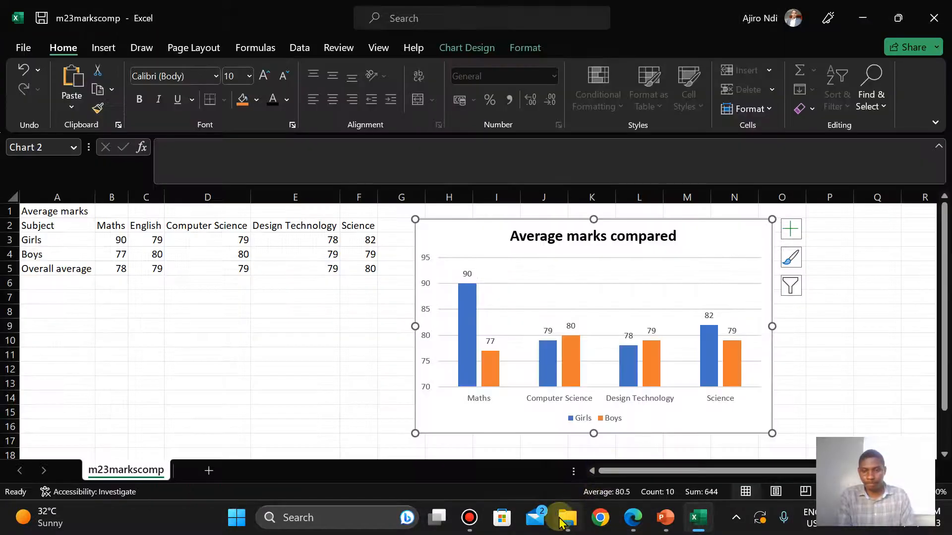
- Open the m23prizes file in Excel from the 03_0417_21_Confidential Source Files March 2023 folder
mouse_move(567, 519)
left_click(543, 441)
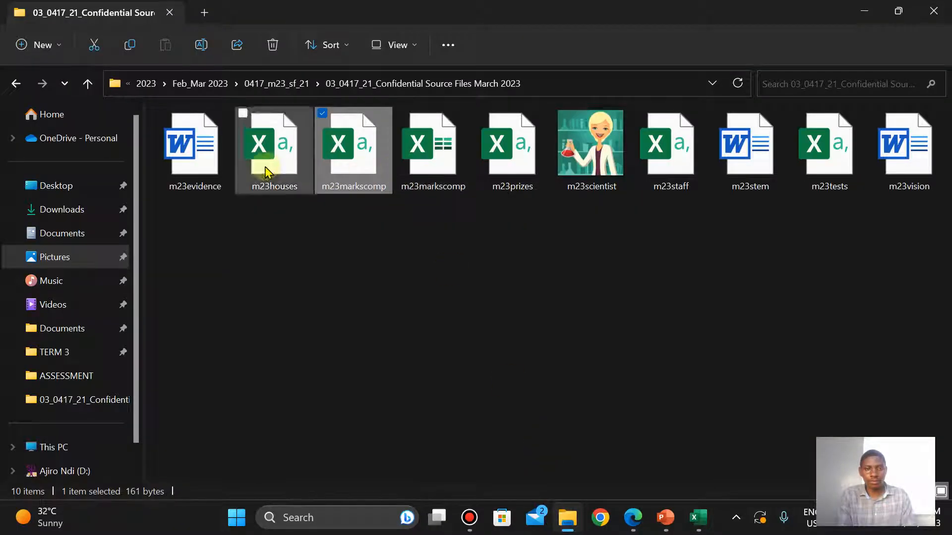
left_click(499, 161)
double_click(500, 161)
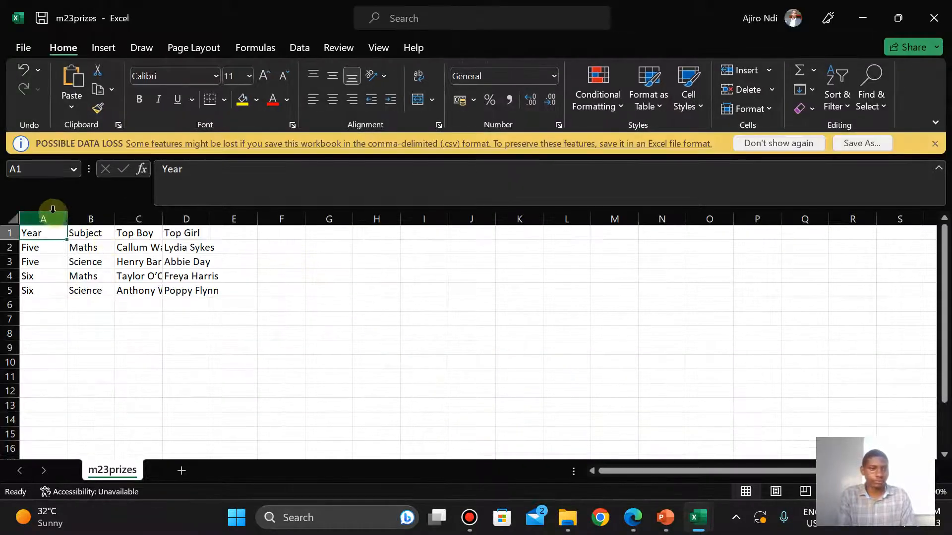
- Autofit the width of all columns in the m23prizes sheet so every entry shows in full
left_click(11, 220)
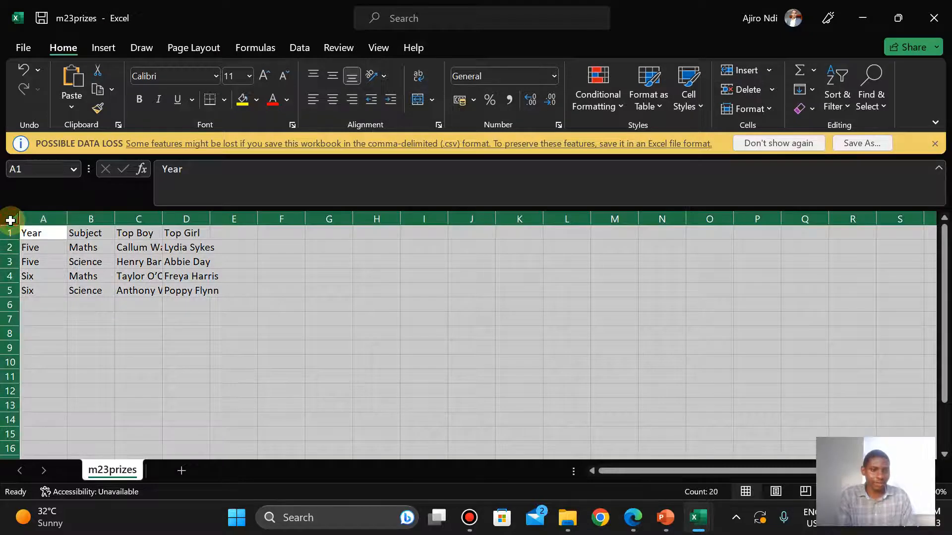
left_click_drag(67, 219, 67, 218)
double_click(67, 219)
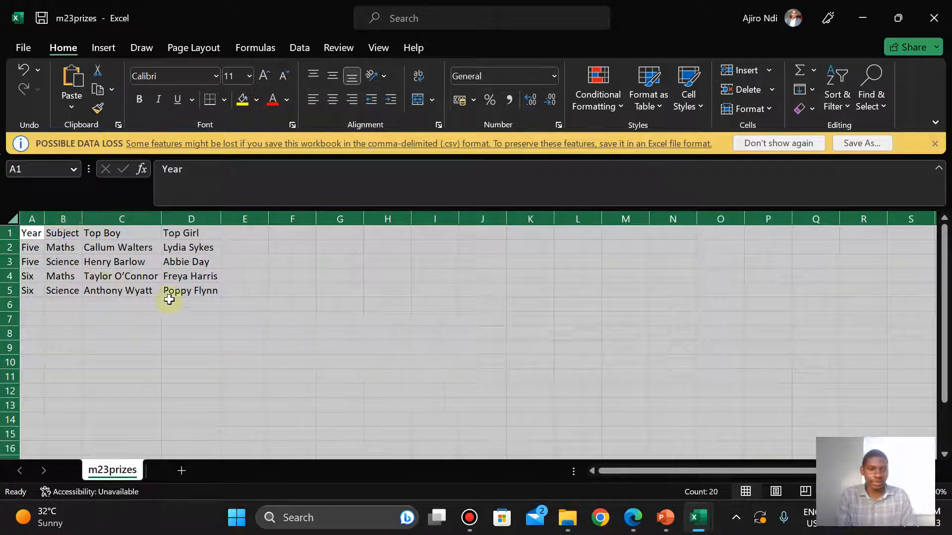
left_click(57, 249)
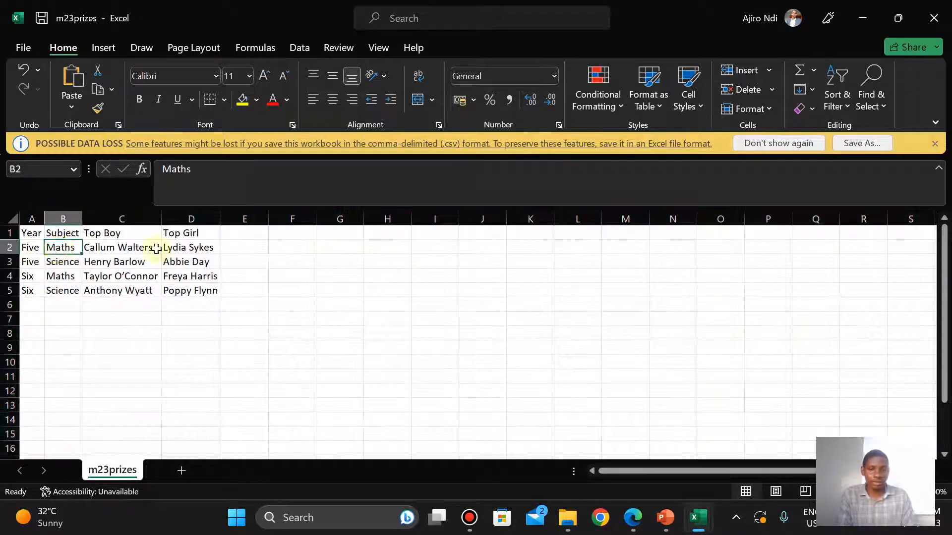
- Check the table layout in question 30 of the exam paper and copy cells A1:D5 of the m23prizes sheet
left_click(633, 521)
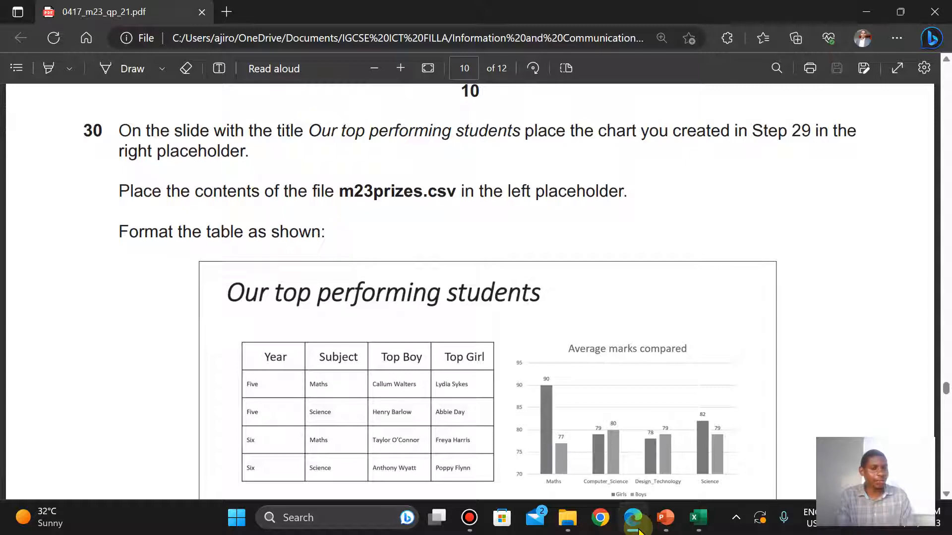
left_click(633, 521)
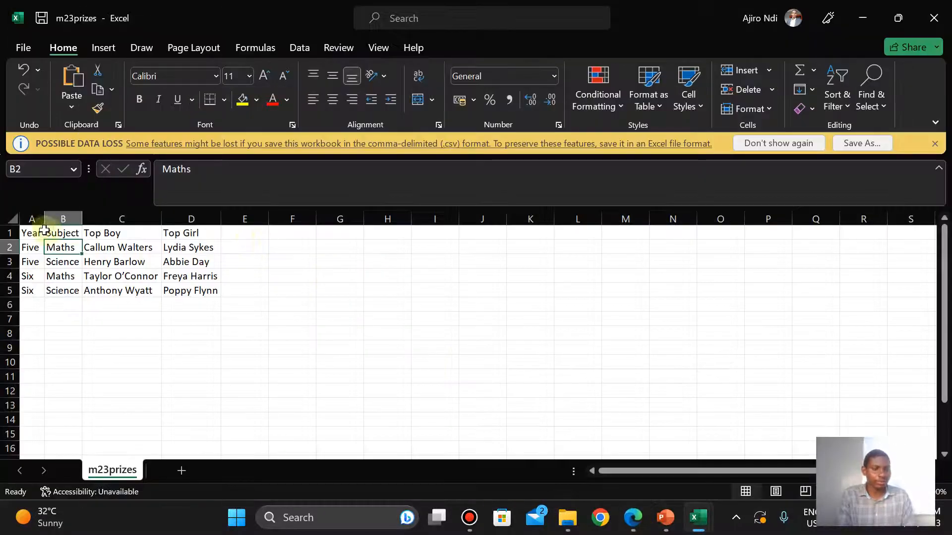
left_click_drag(30, 233, 205, 290)
right_click(205, 291)
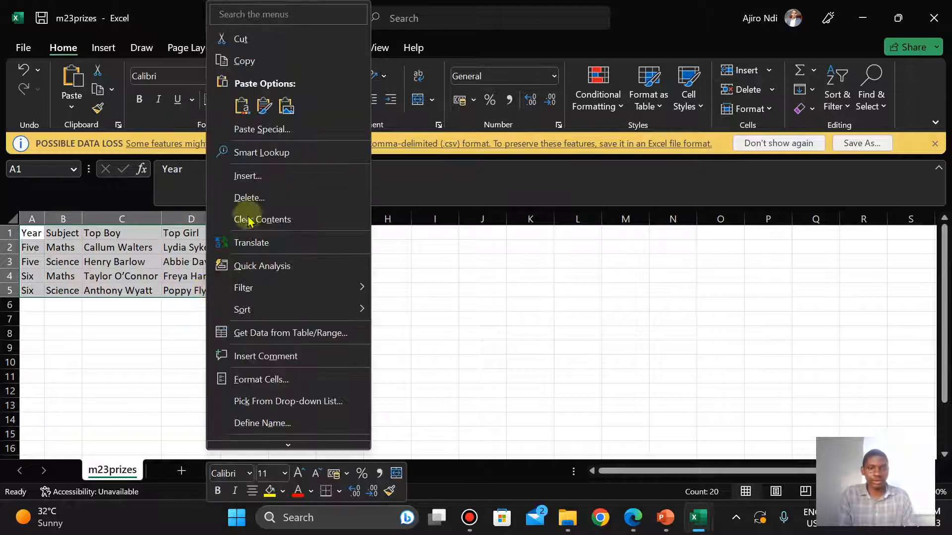
left_click(278, 68)
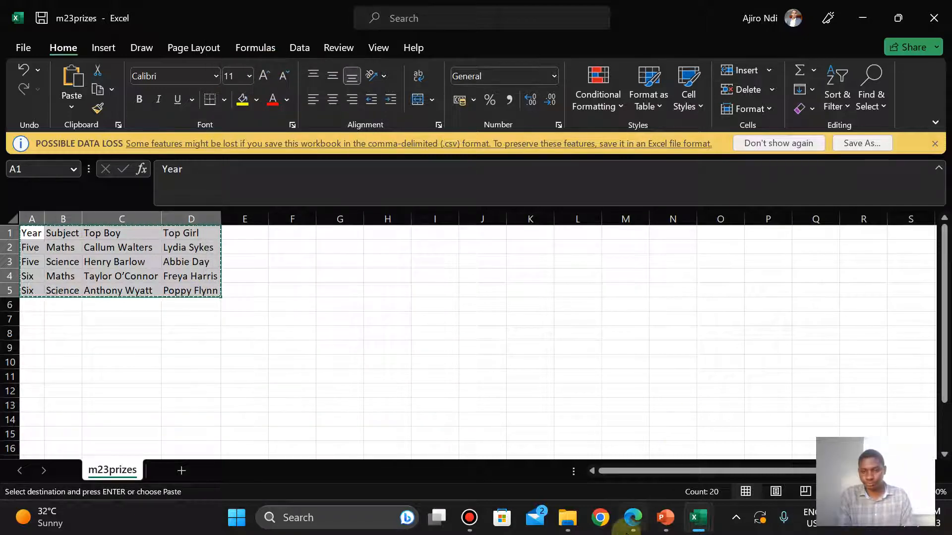
- In PowerPoint, insert a table with 4 columns and 5 rows in the left placeholder of the "Our top performing students" slide
mouse_move(663, 529)
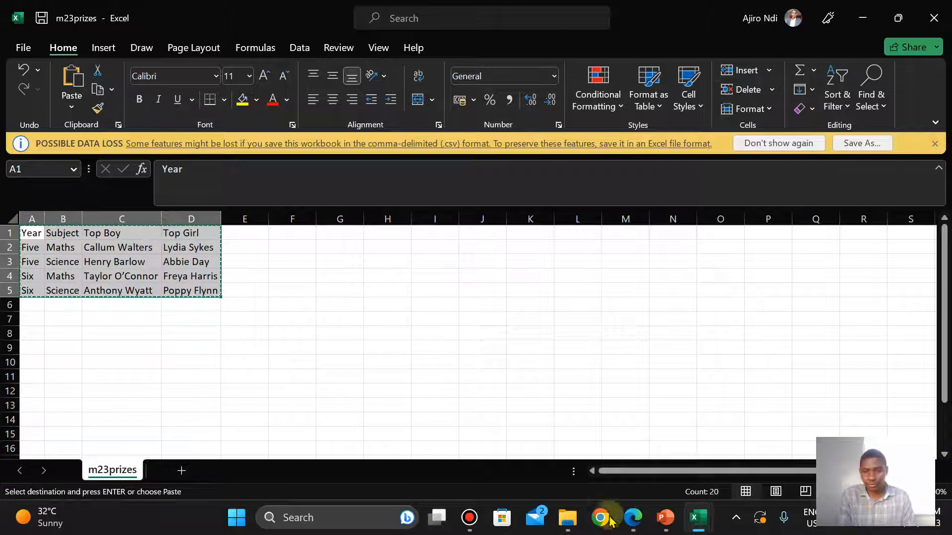
left_click(662, 439)
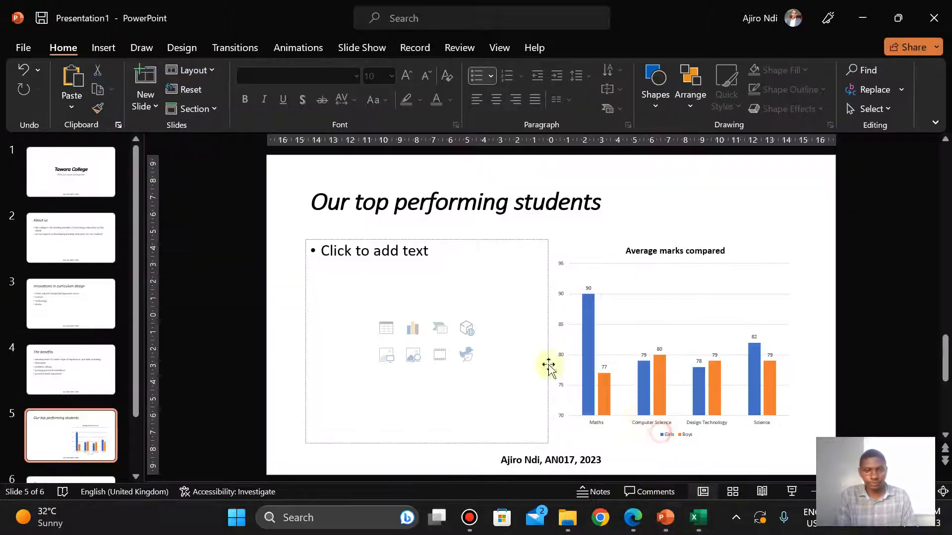
left_click(387, 332)
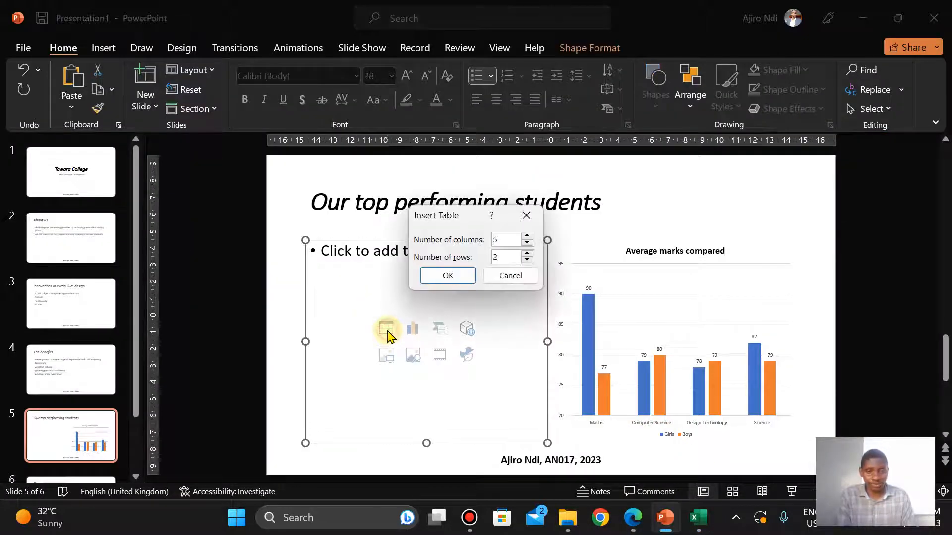
left_click(526, 243)
left_click(526, 254)
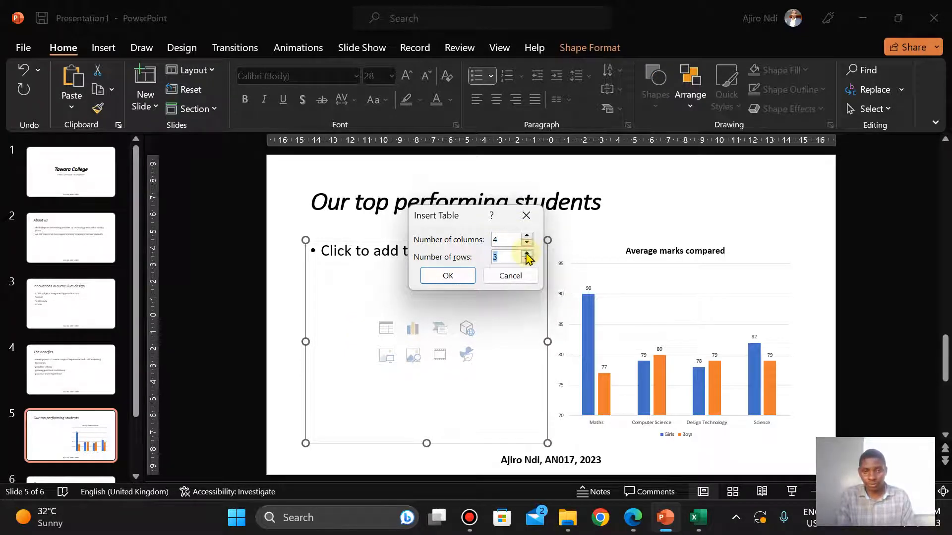
left_click(442, 276)
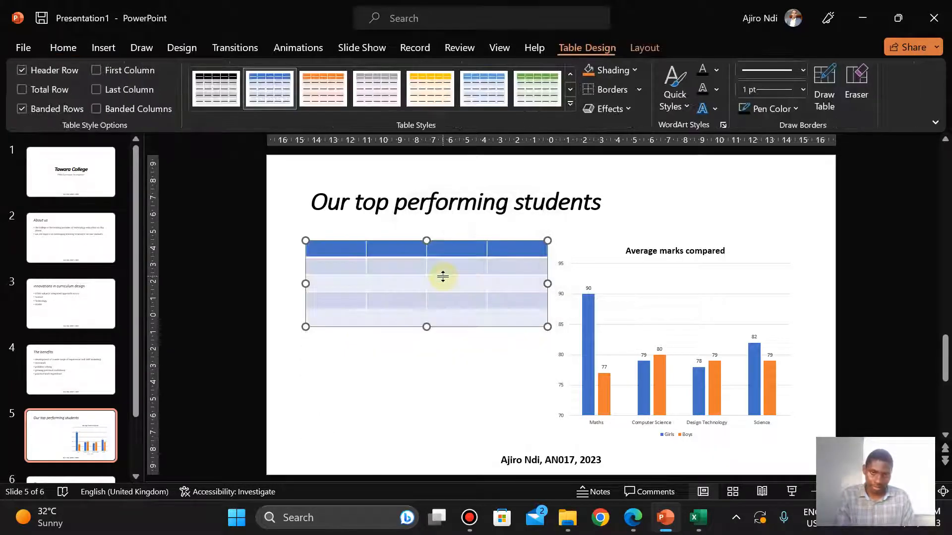
- Return to the m23prizes workbook in Excel and copy the range A1:D5 again
mouse_move(694, 517)
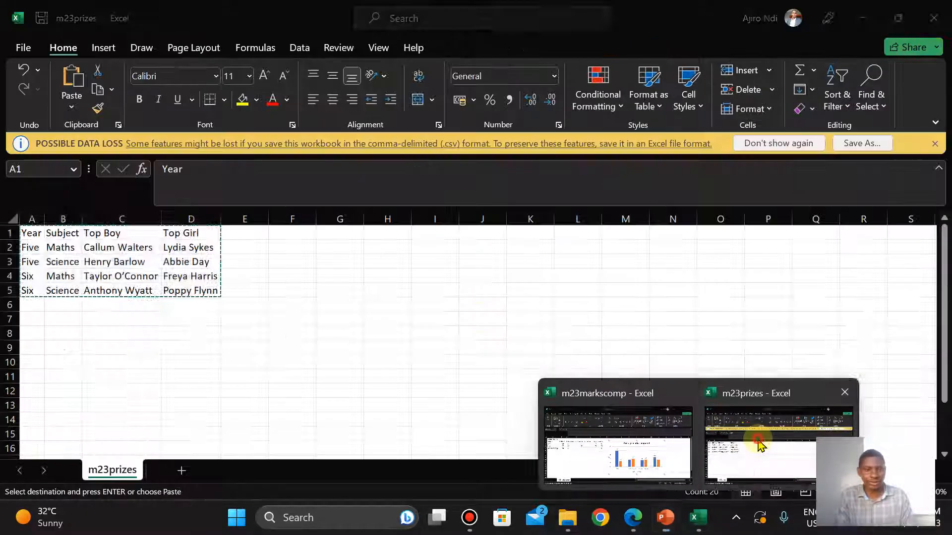
left_click(761, 445)
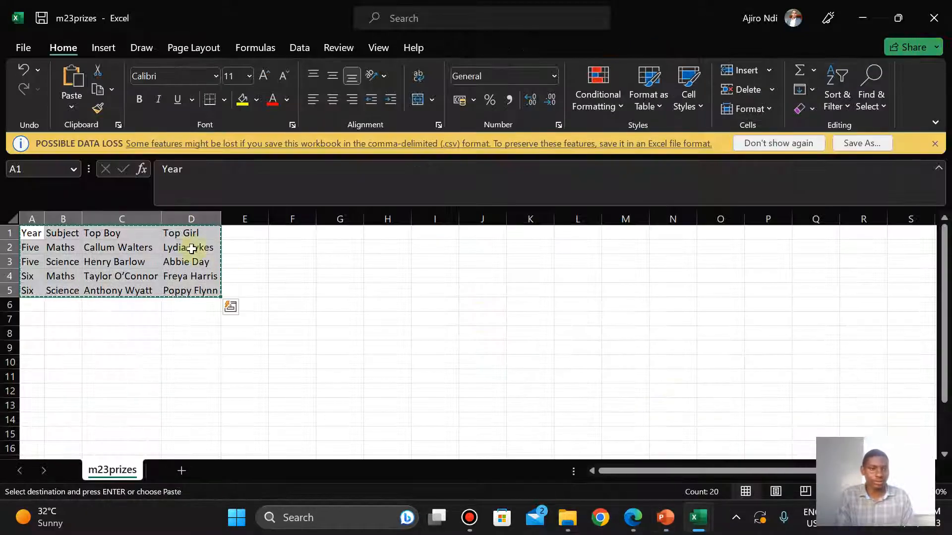
right_click(155, 248)
left_click(194, 61)
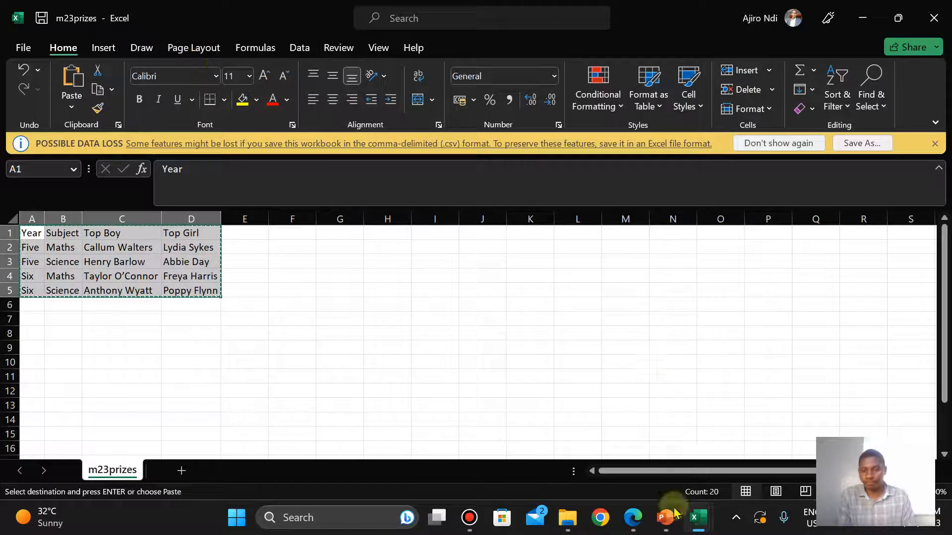
- Try pasting the copied data as text only into the first cell of the slide's table in PowerPoint, and undo the paste
mouse_move(665, 518)
left_click(674, 425)
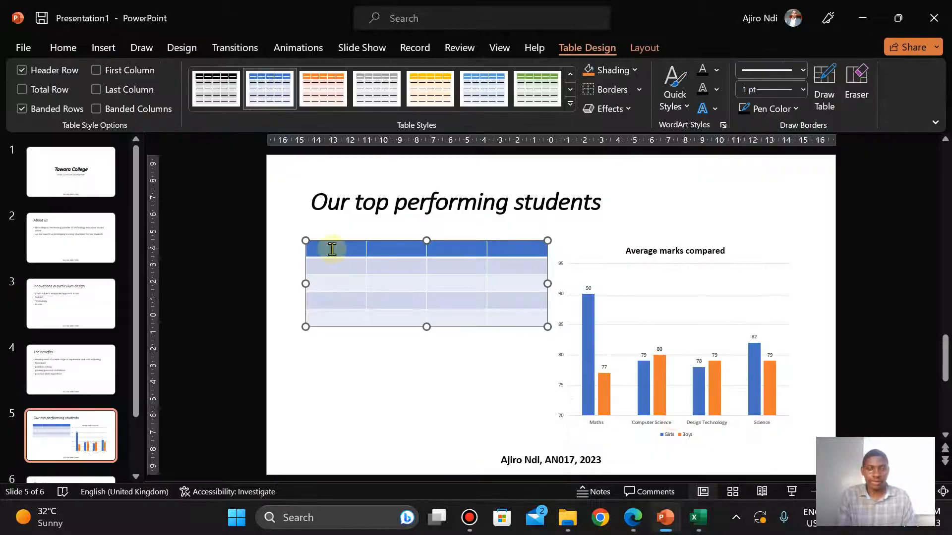
right_click(332, 248)
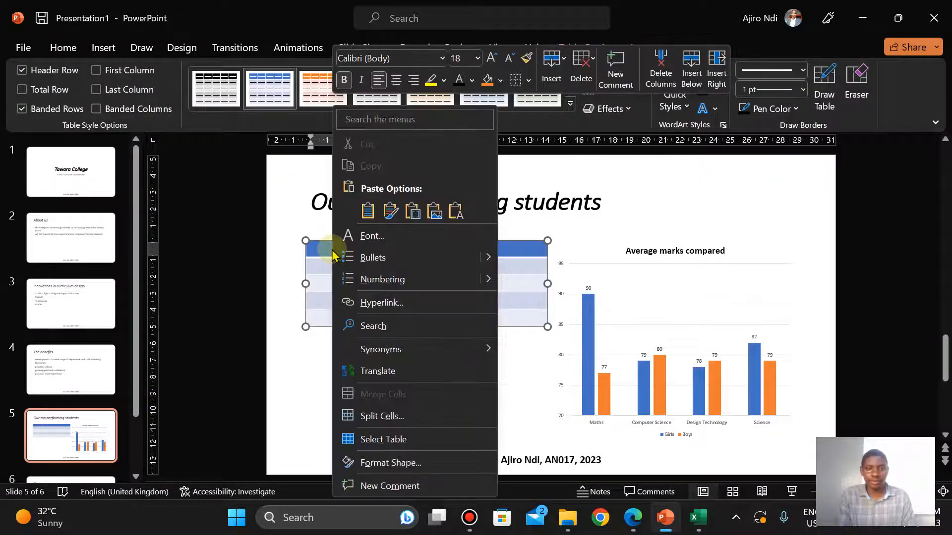
left_click(453, 212)
key("ctrl+z")
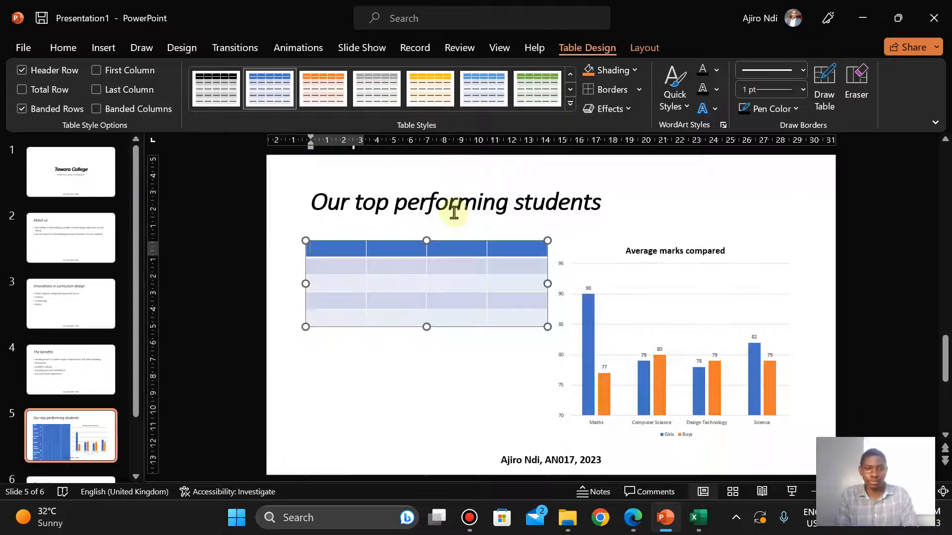